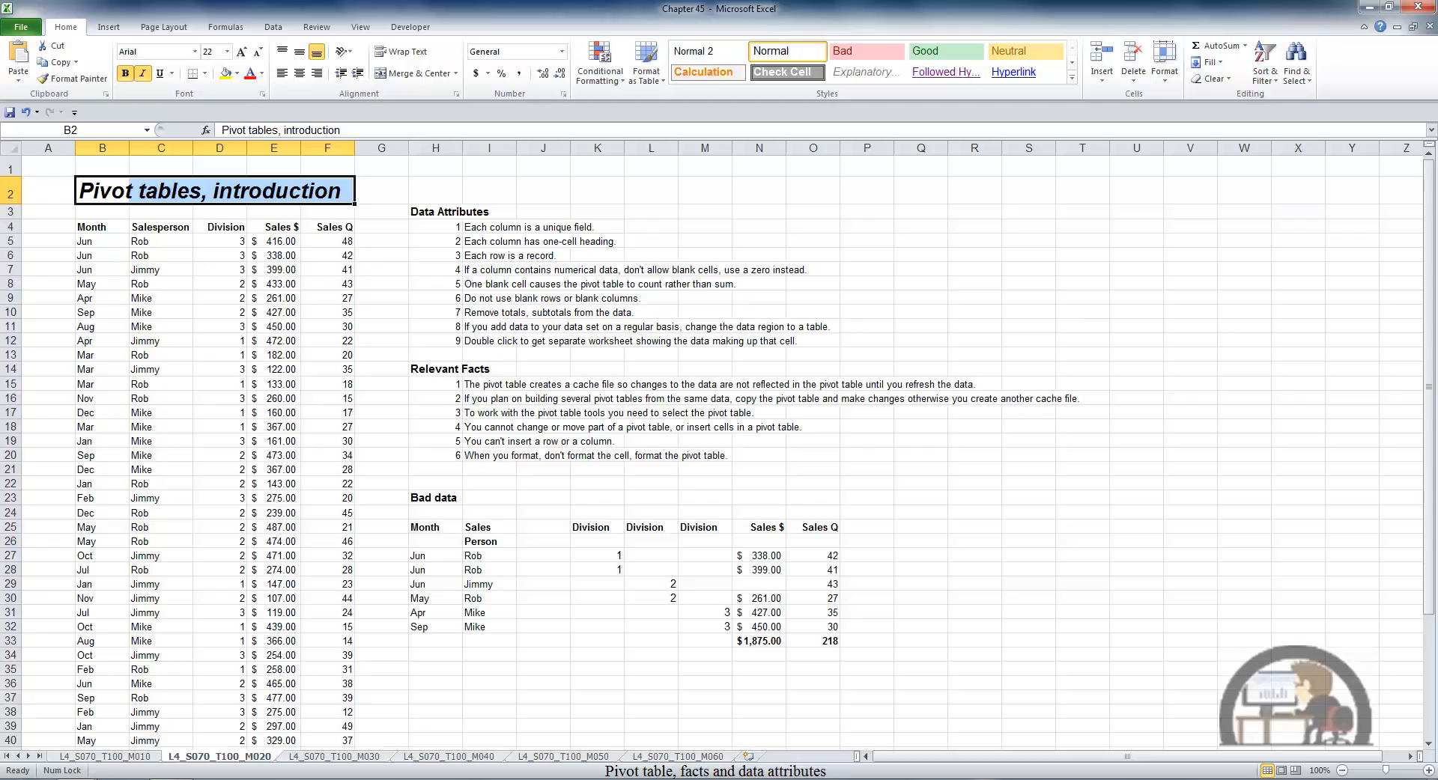
Create a pivot table from the sales data in B4:F52, placed on the existing worksheet at cell Q19.
{"action": "left_click", "coordinate": [168, 331]}
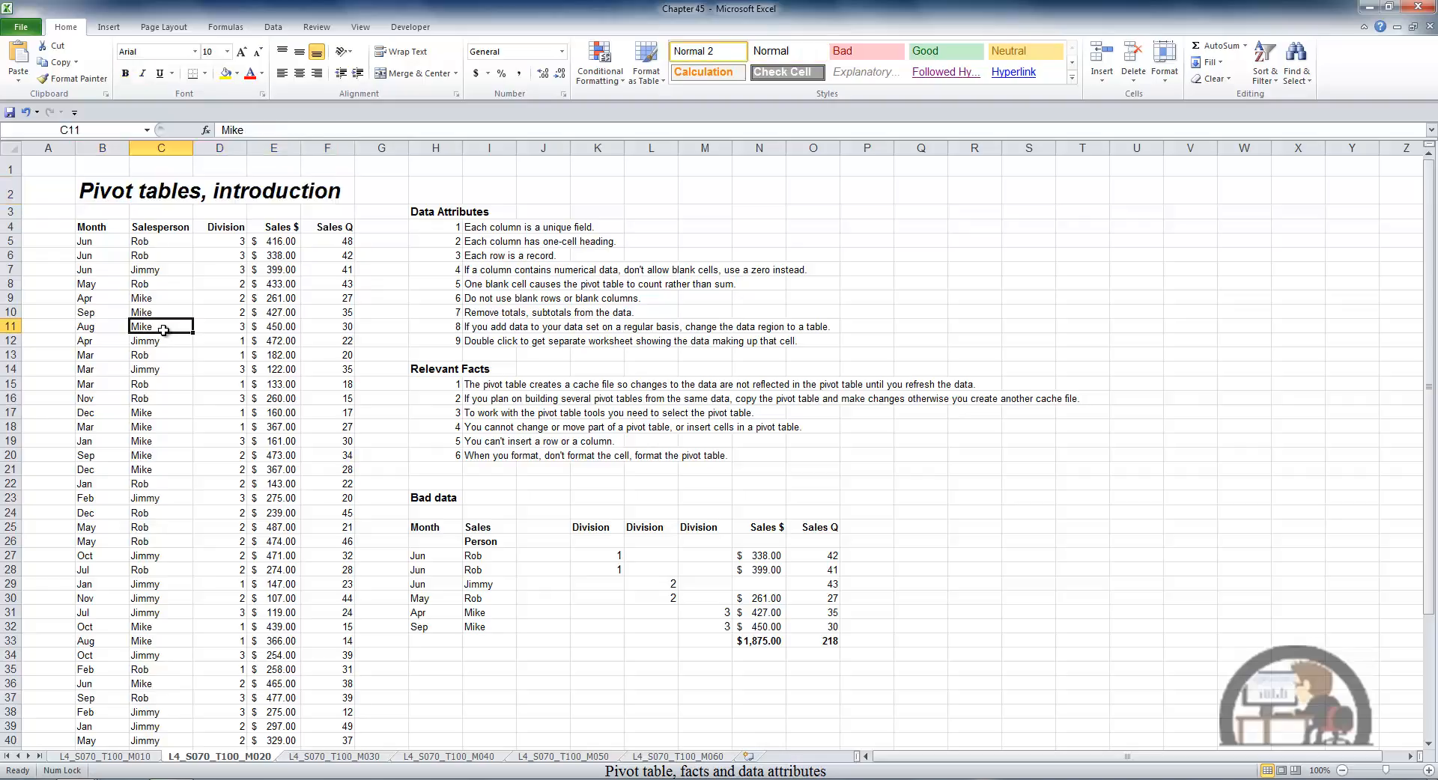
{"action": "left_click", "coordinate": [111, 28]}
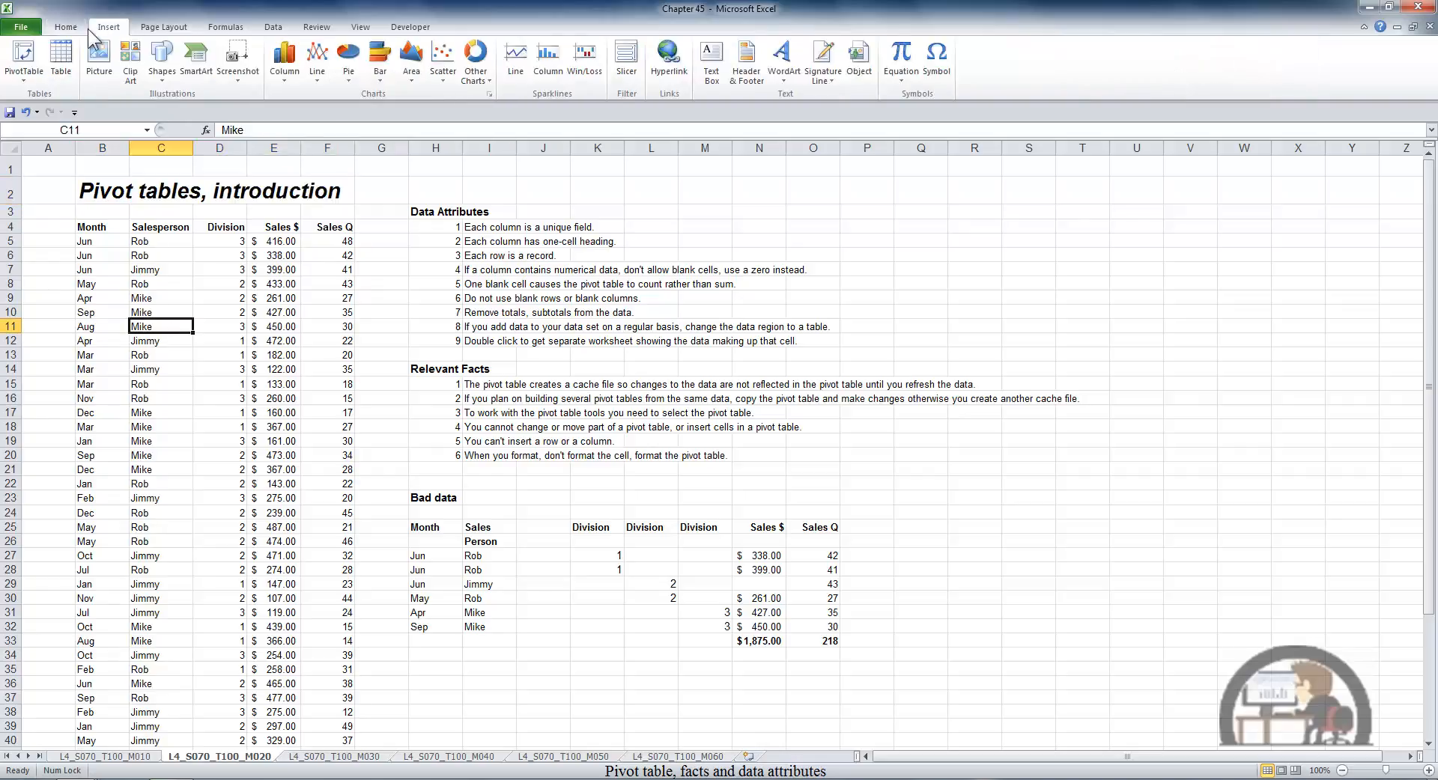
{"action": "left_click", "coordinate": [24, 60]}
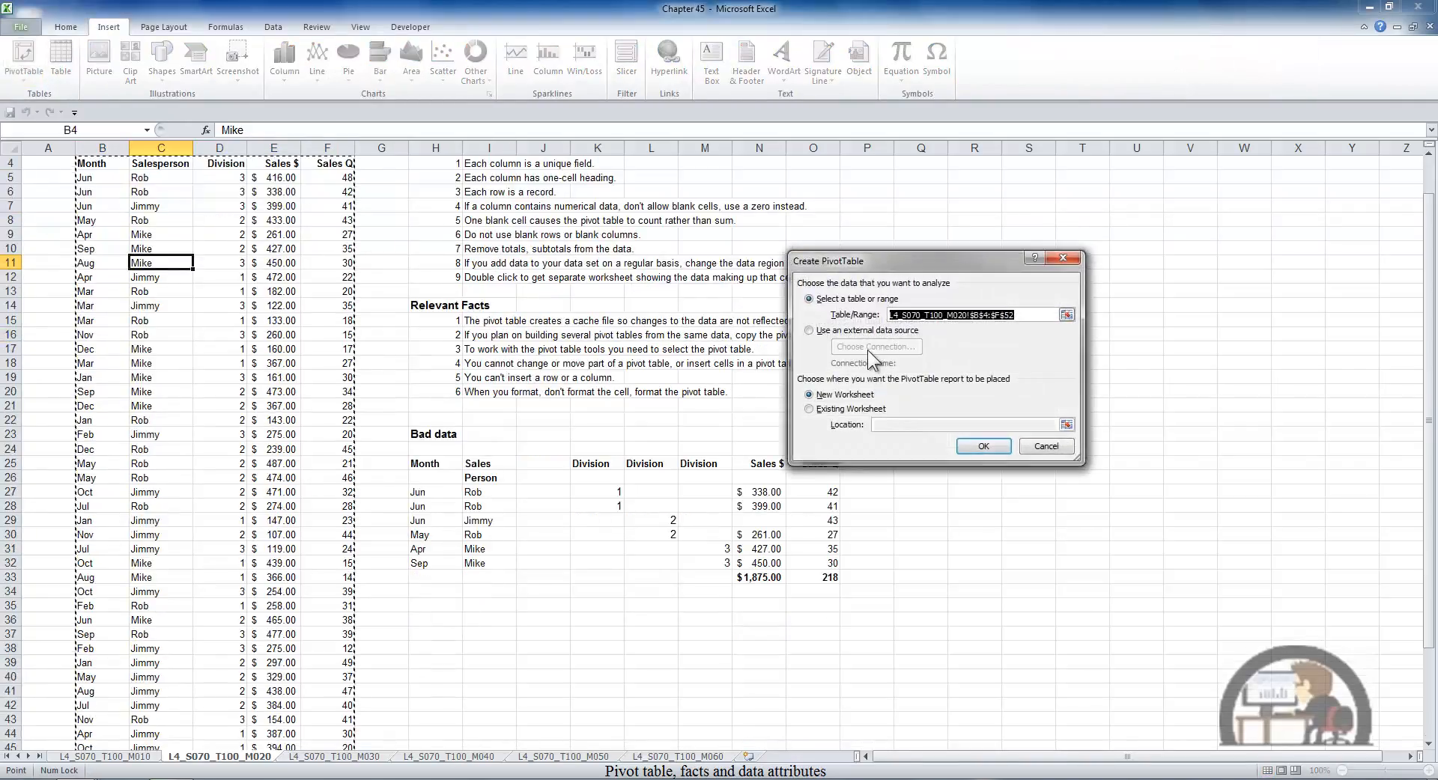
{"action": "left_click", "coordinate": [809, 410]}
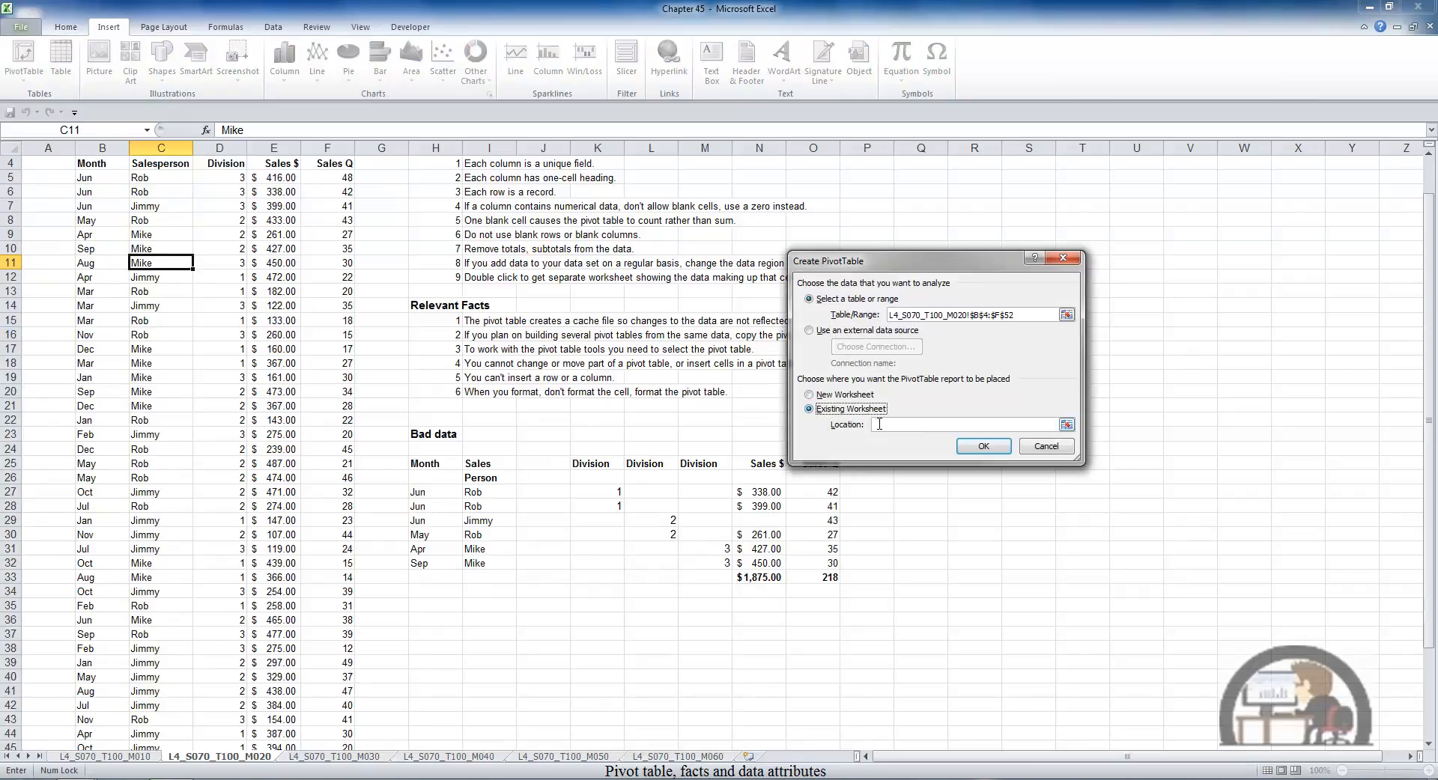
{"action": "left_click", "coordinate": [880, 424]}
{"action": "scroll", "coordinate": [1002, 359], "scroll_direction": "up", "scroll_amount": 1}
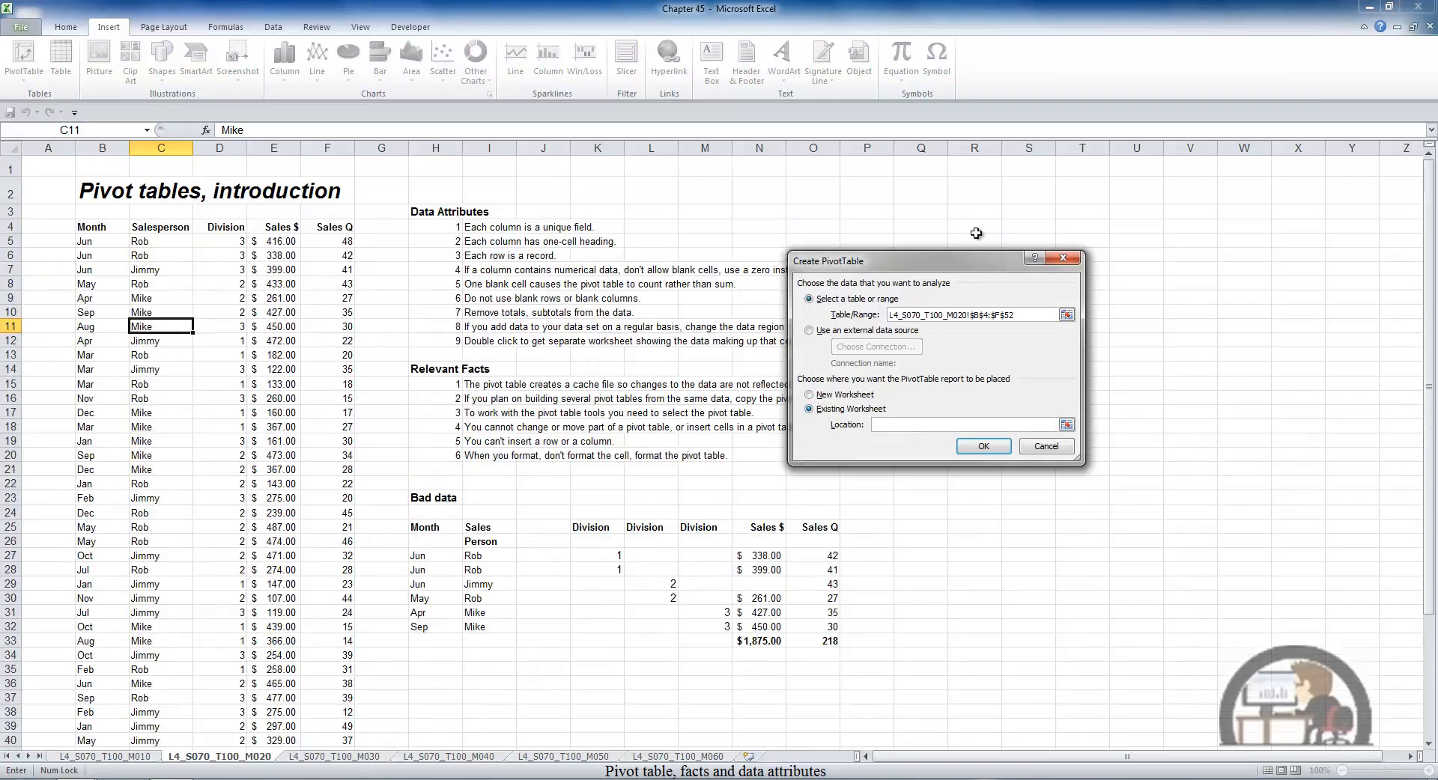
{"action": "left_click_drag", "start_coordinate": [960, 257], "coordinate": [635, 422]}
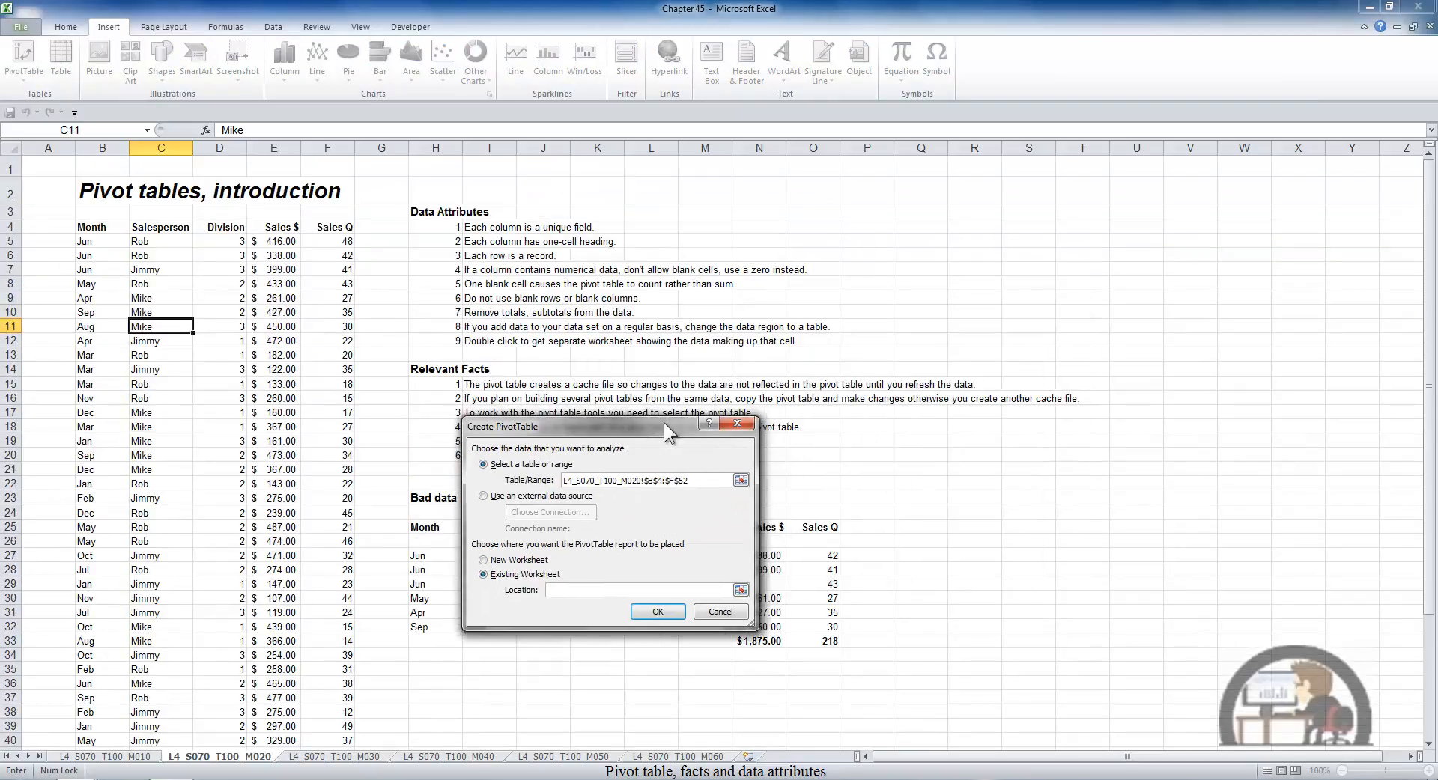
{"action": "left_click", "coordinate": [918, 446]}
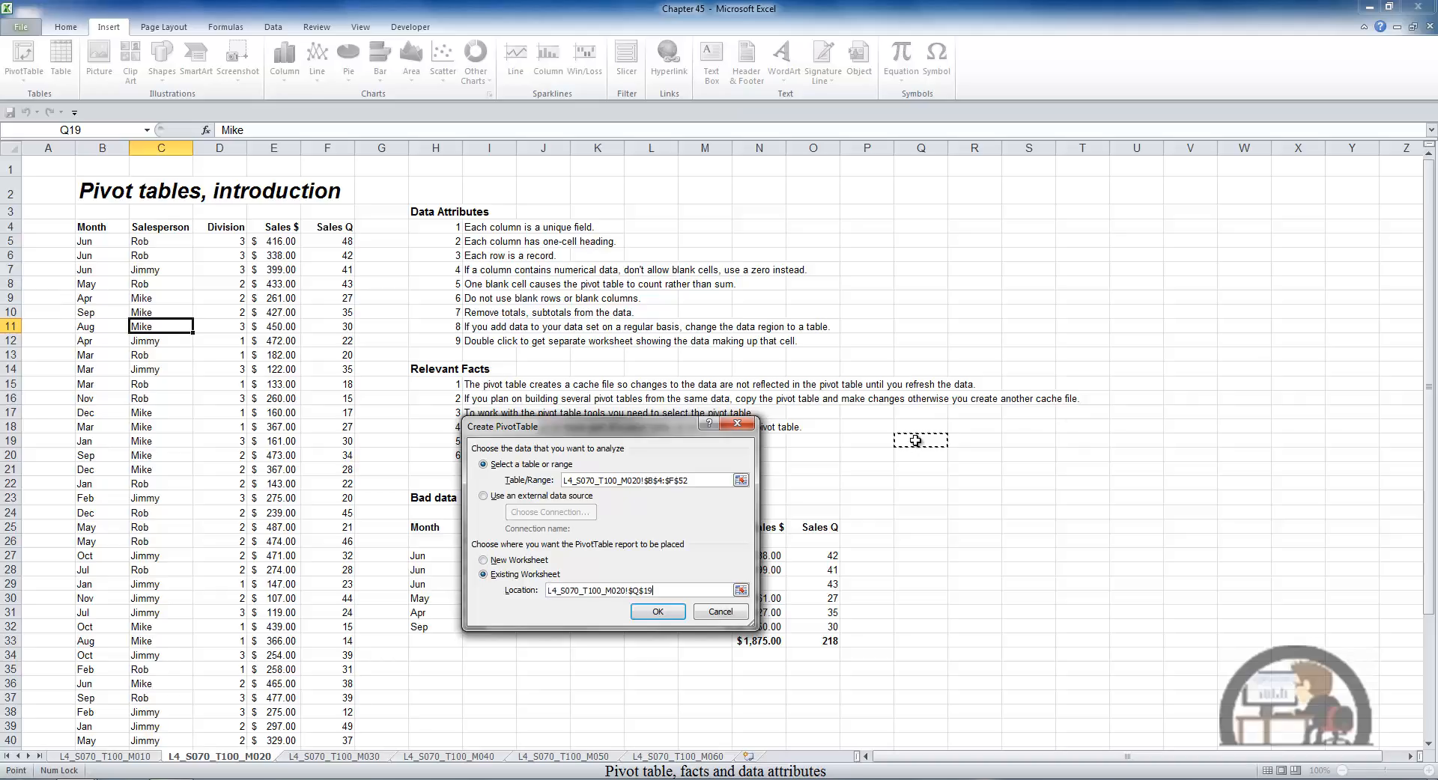
{"action": "left_click", "coordinate": [658, 612]}
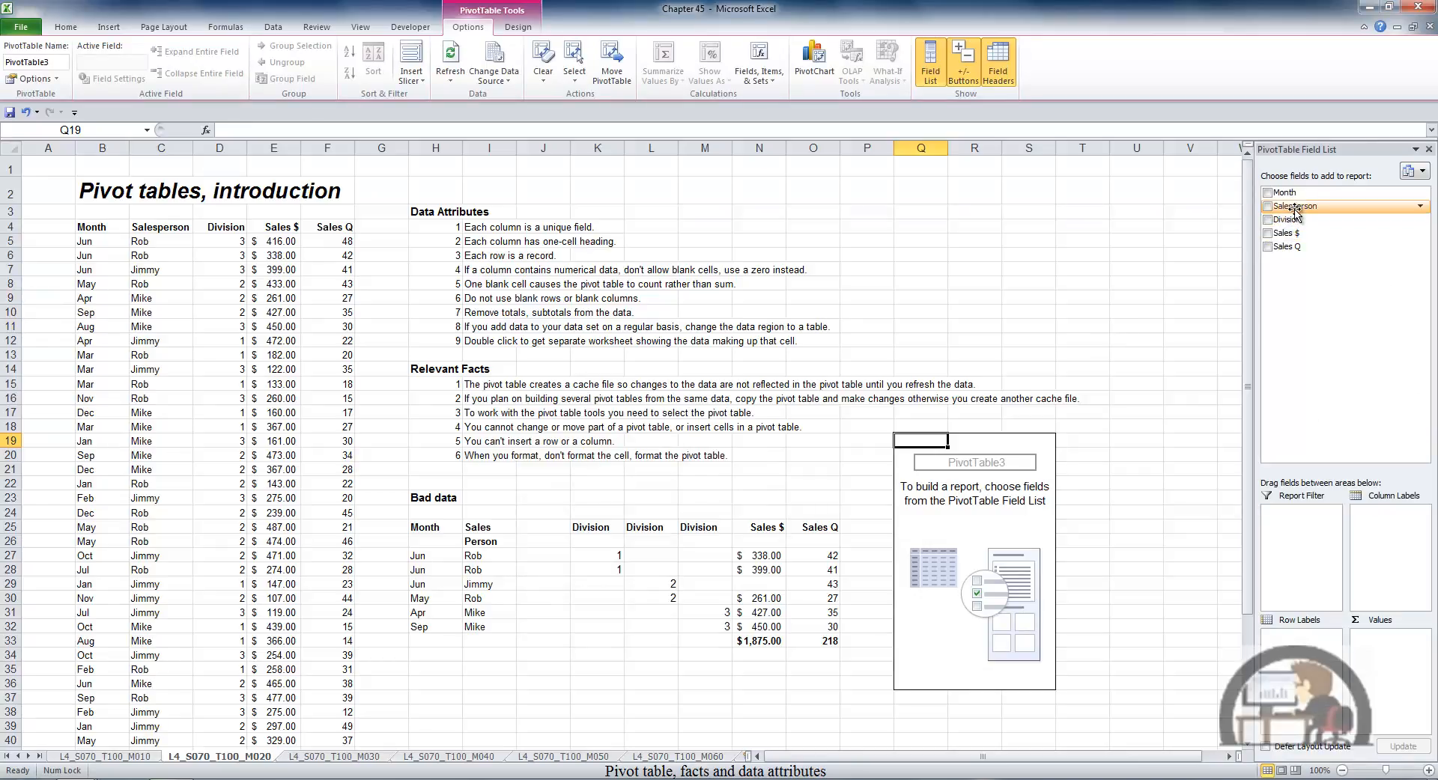
Add Salesperson to the pivot table's row labels and Sales $ to its values.
{"action": "left_click_drag", "start_coordinate": [1294, 206], "coordinate": [1300, 639]}
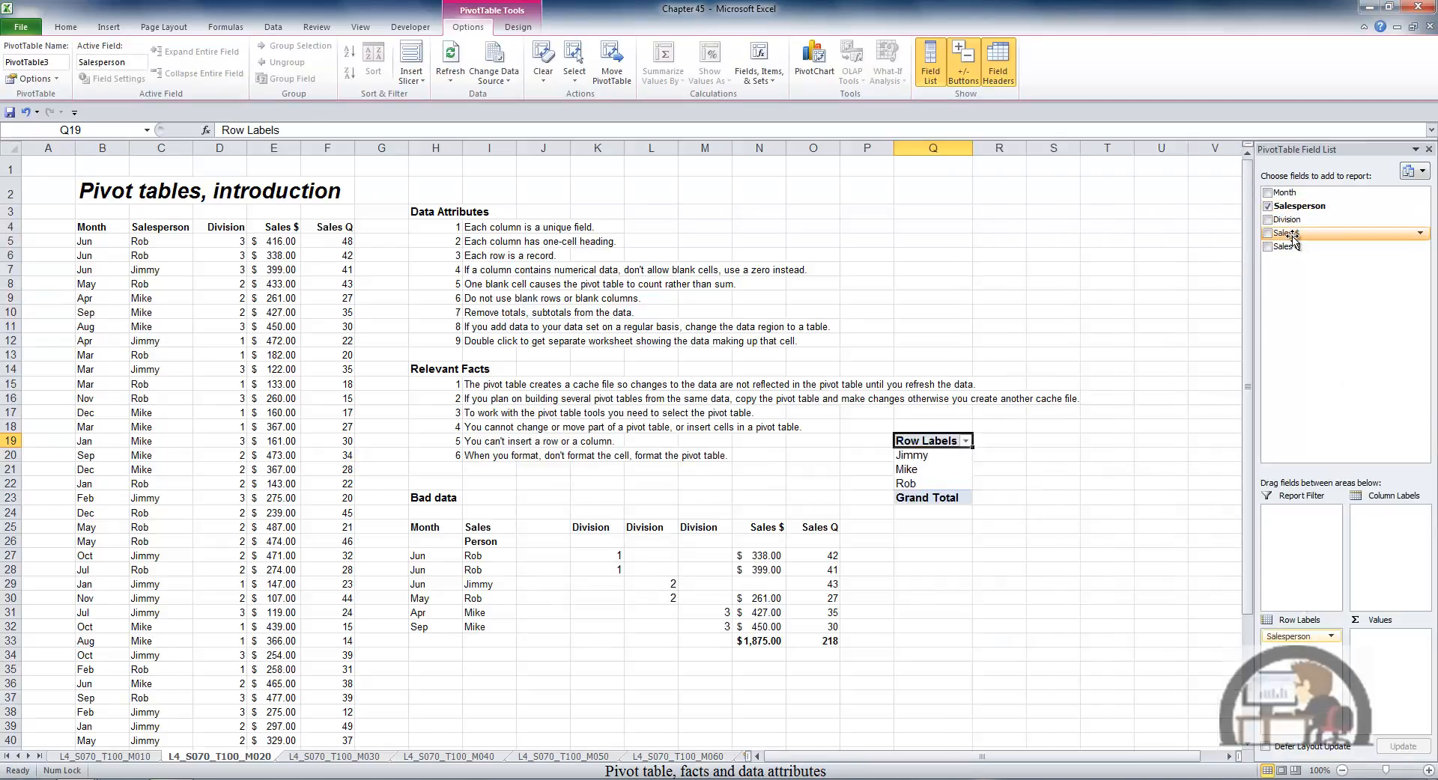
{"action": "left_click", "coordinate": [1267, 233]}
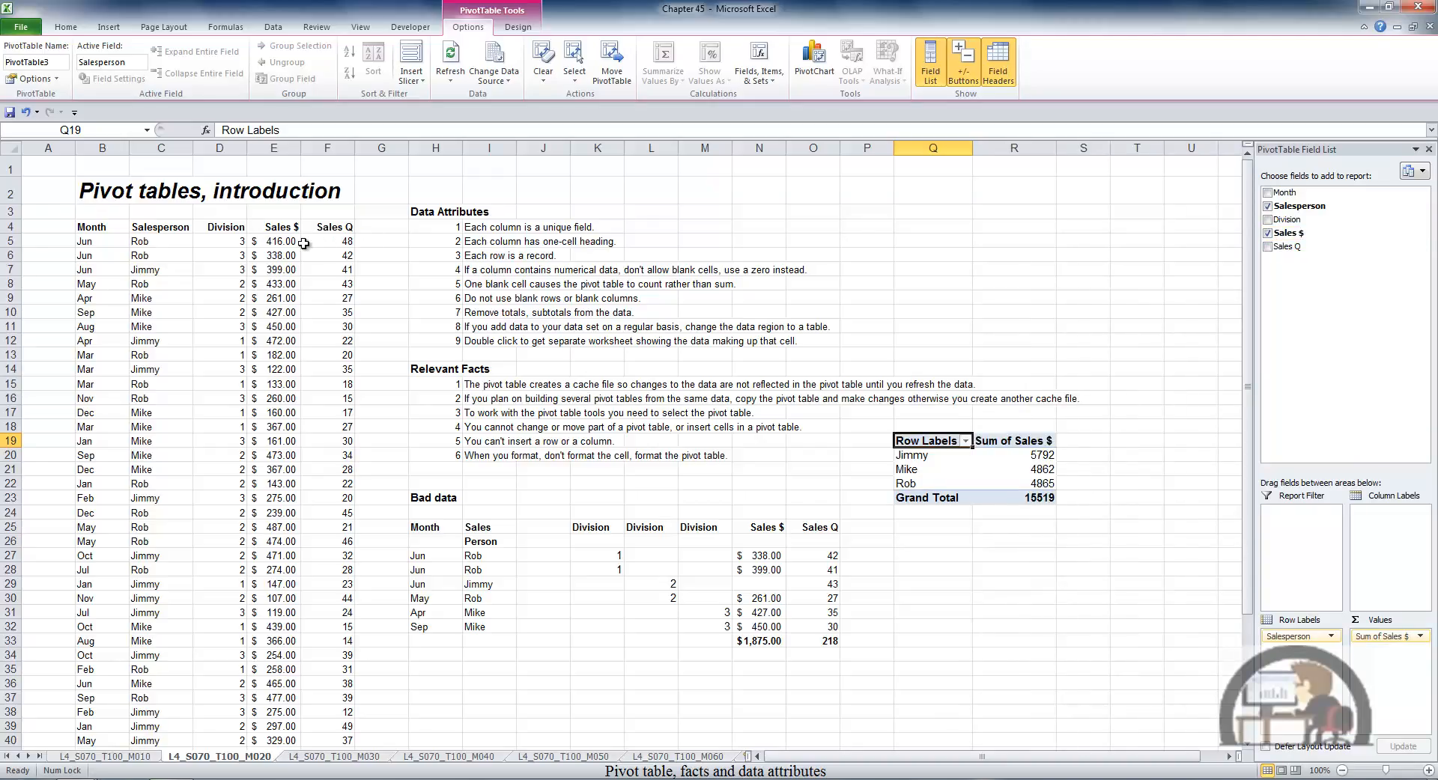
Clear the source data's Sales $ values in E5:E52 and refresh the pivot table.
{"action": "left_click", "coordinate": [281, 242]}
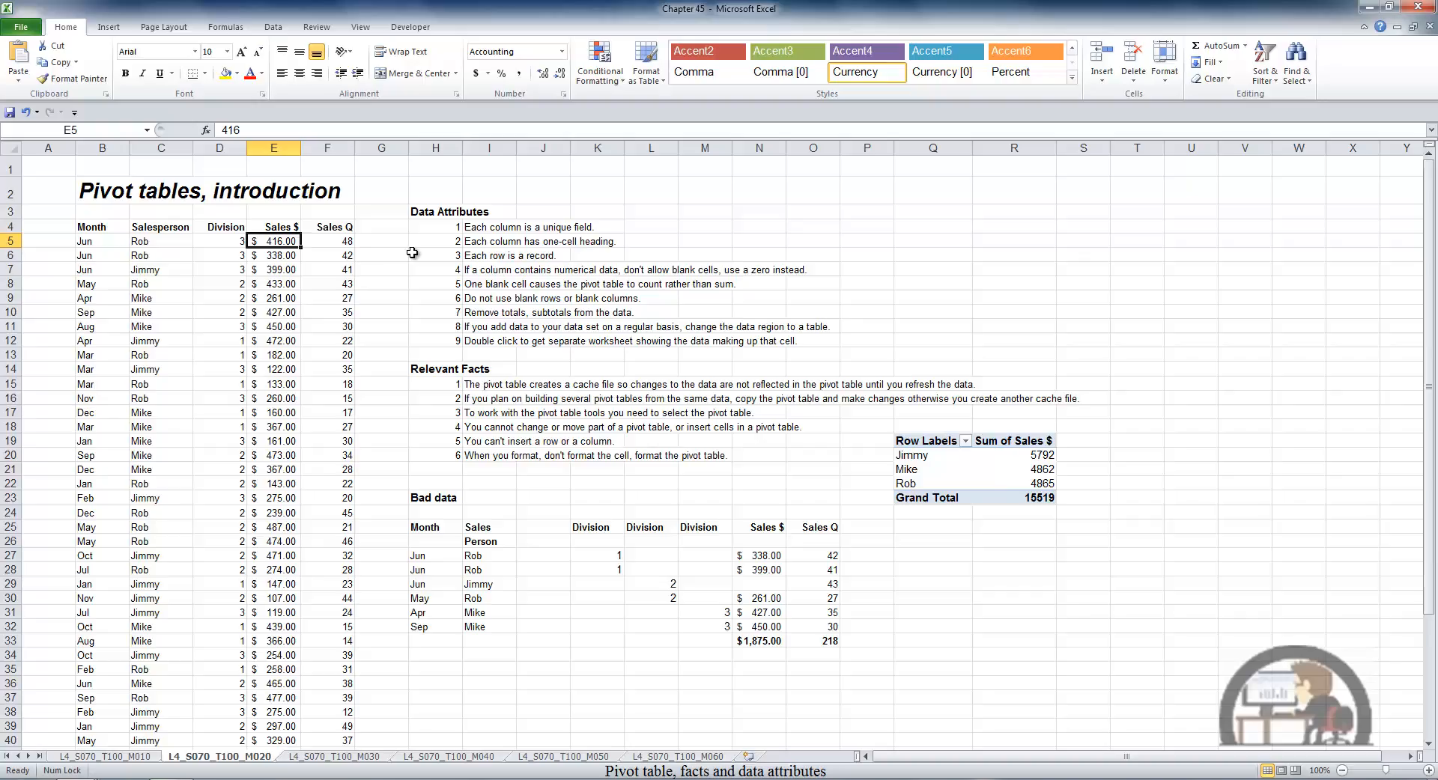
{"action": "key", "text": "ctrl+shift+Down"}
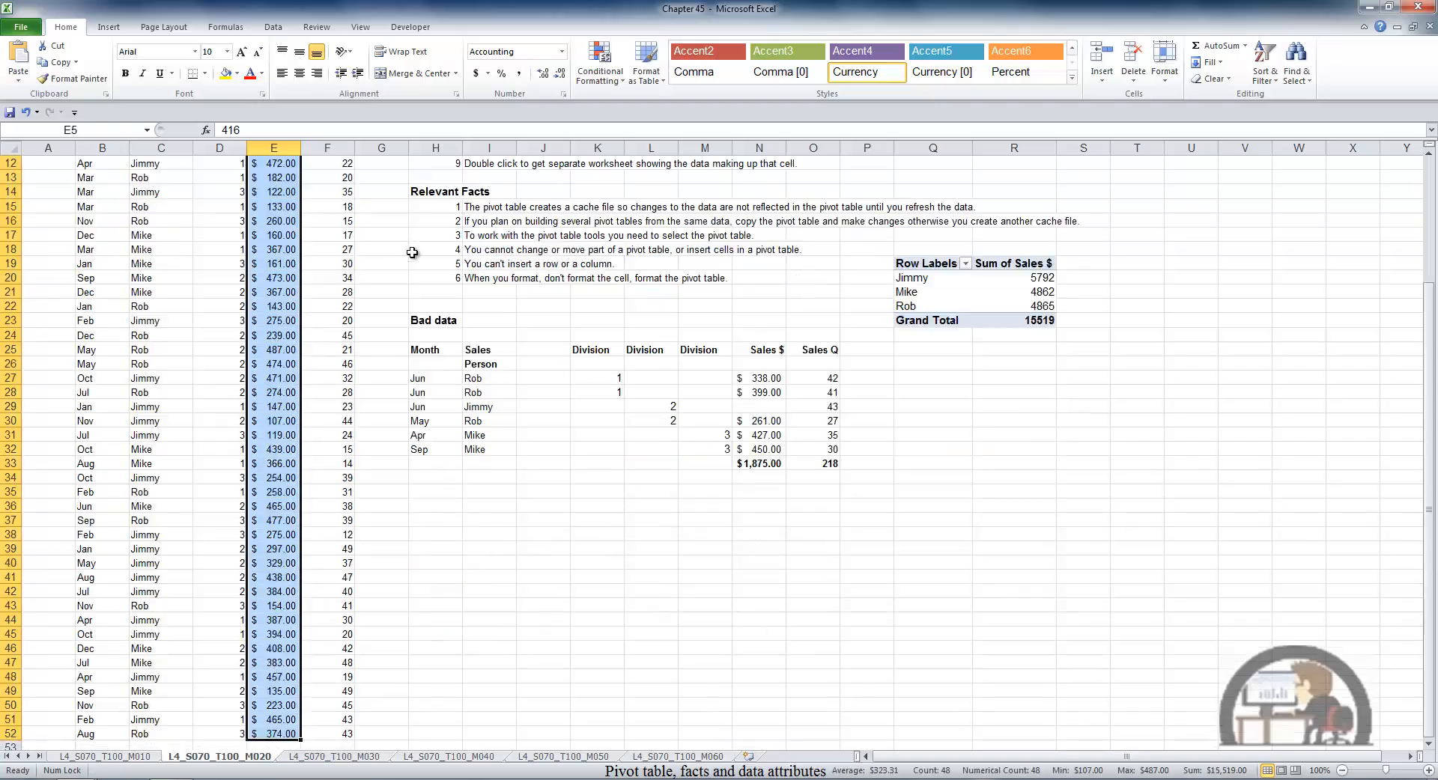
{"action": "key", "text": "Delete"}
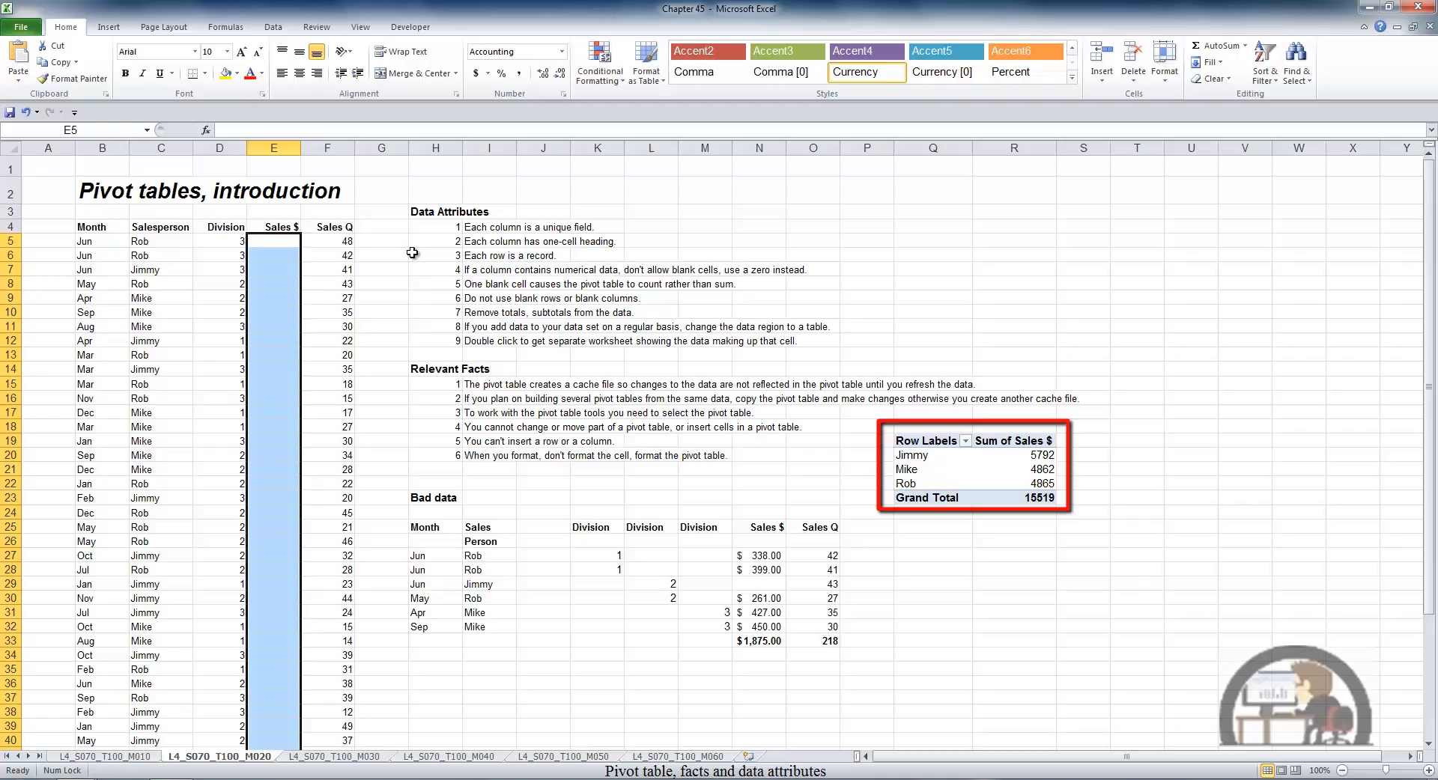
{"action": "left_click", "coordinate": [964, 454]}
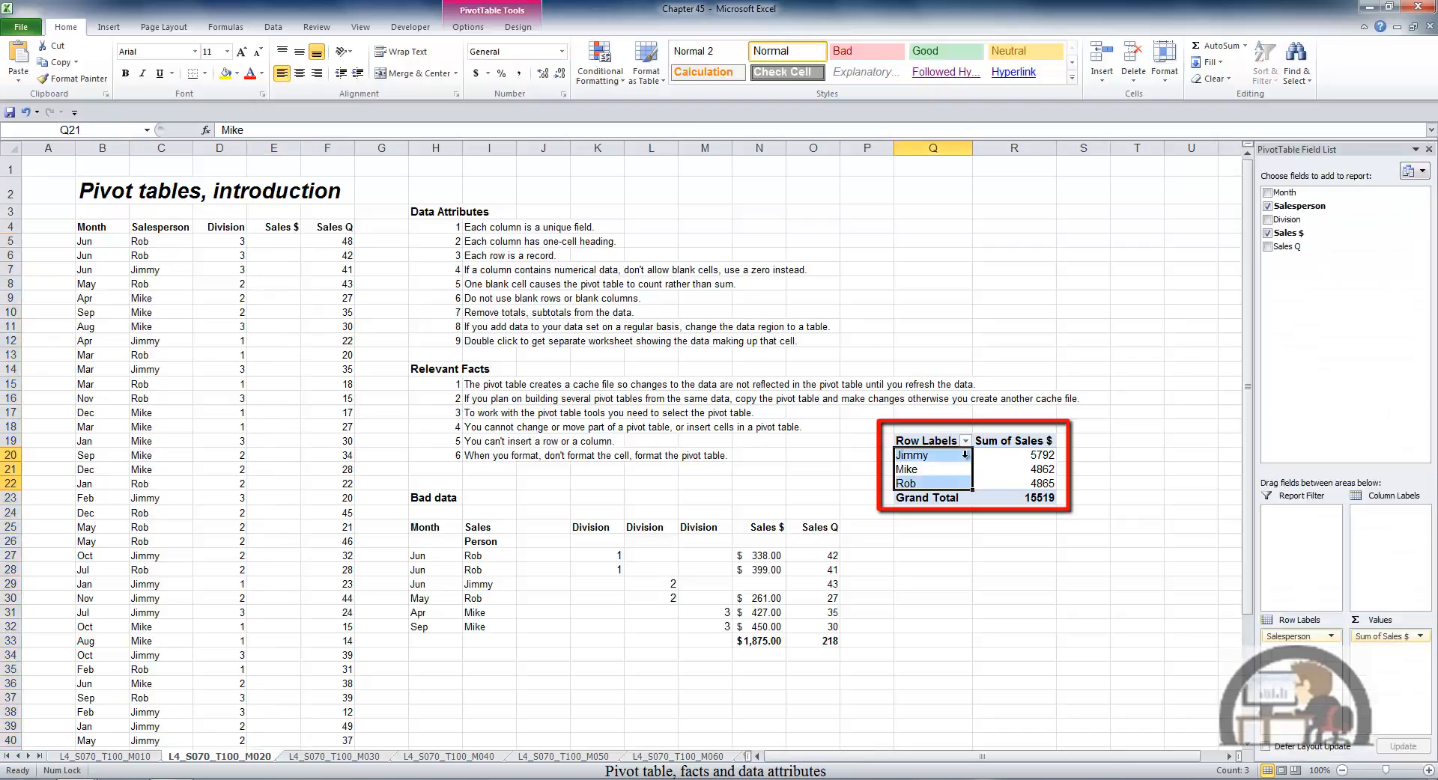
{"action": "left_click", "coordinate": [480, 27]}
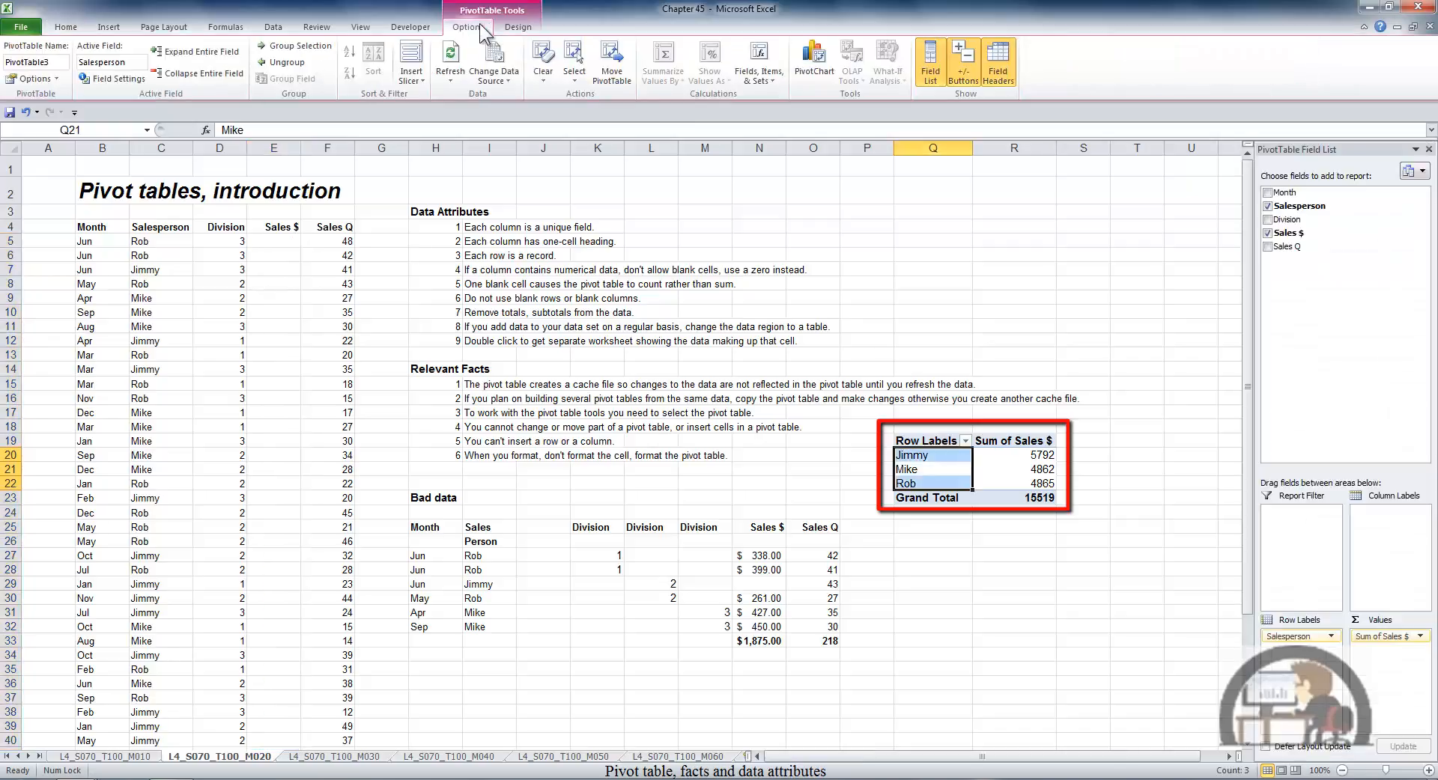
{"action": "left_click", "coordinate": [451, 56]}
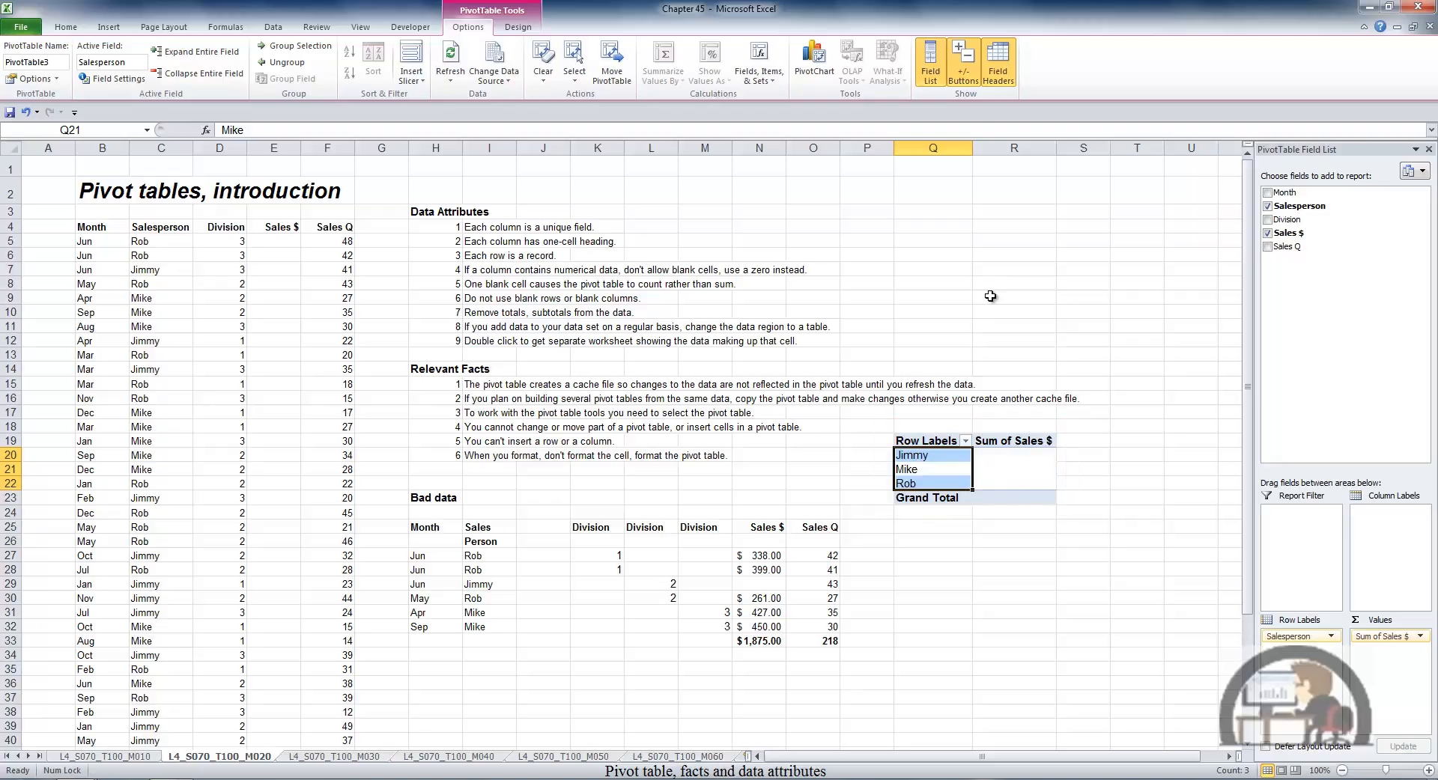
Undo the pivot table refresh and the clearing of the Sales $ values.
{"action": "key", "text": "ctrl+z"}
{"action": "key", "text": "ctrl+z"}
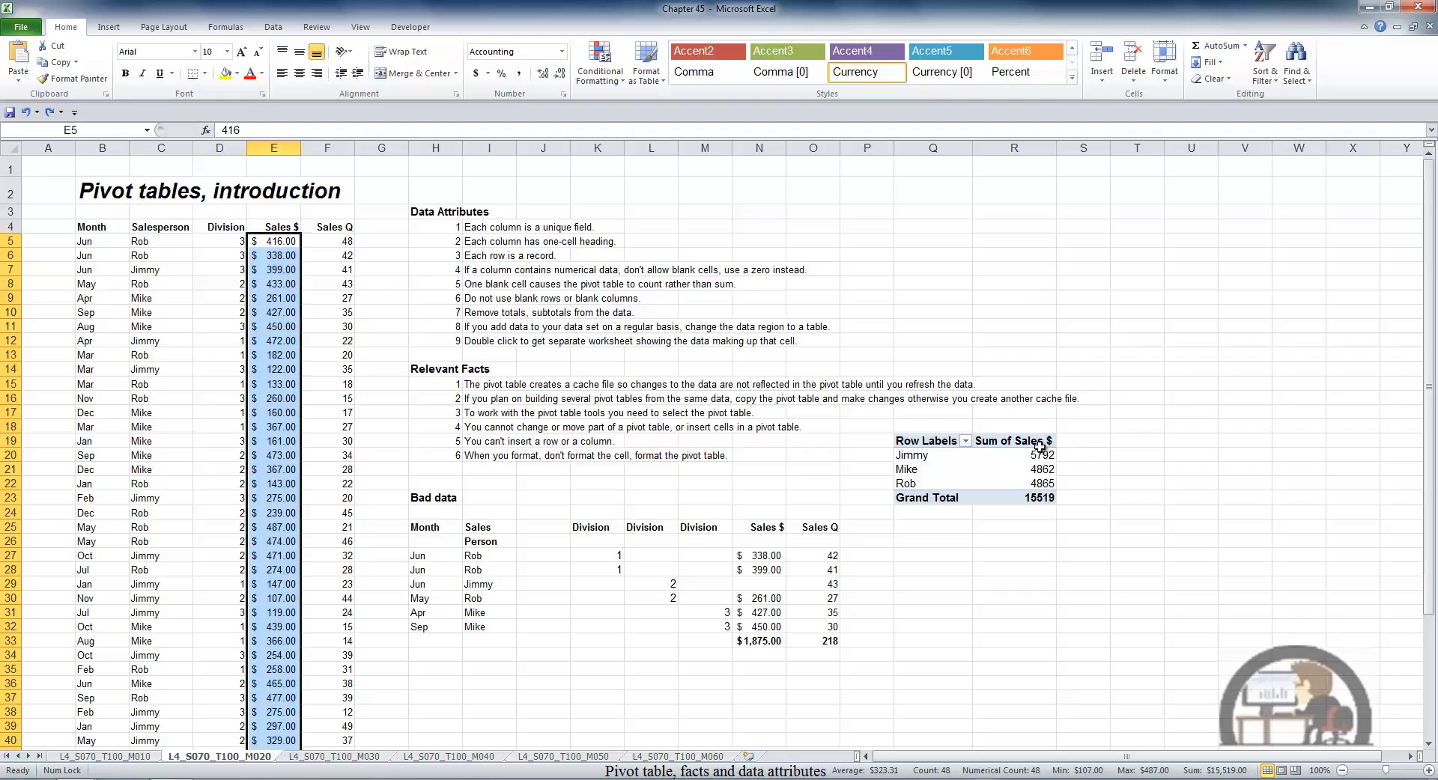
Extract the source records behind the first salesperson's sales sum in R20 to a new sheet and return to sheet L4_S070_T100_M020.
{"action": "mouse_move", "coordinate": [1037, 453]}
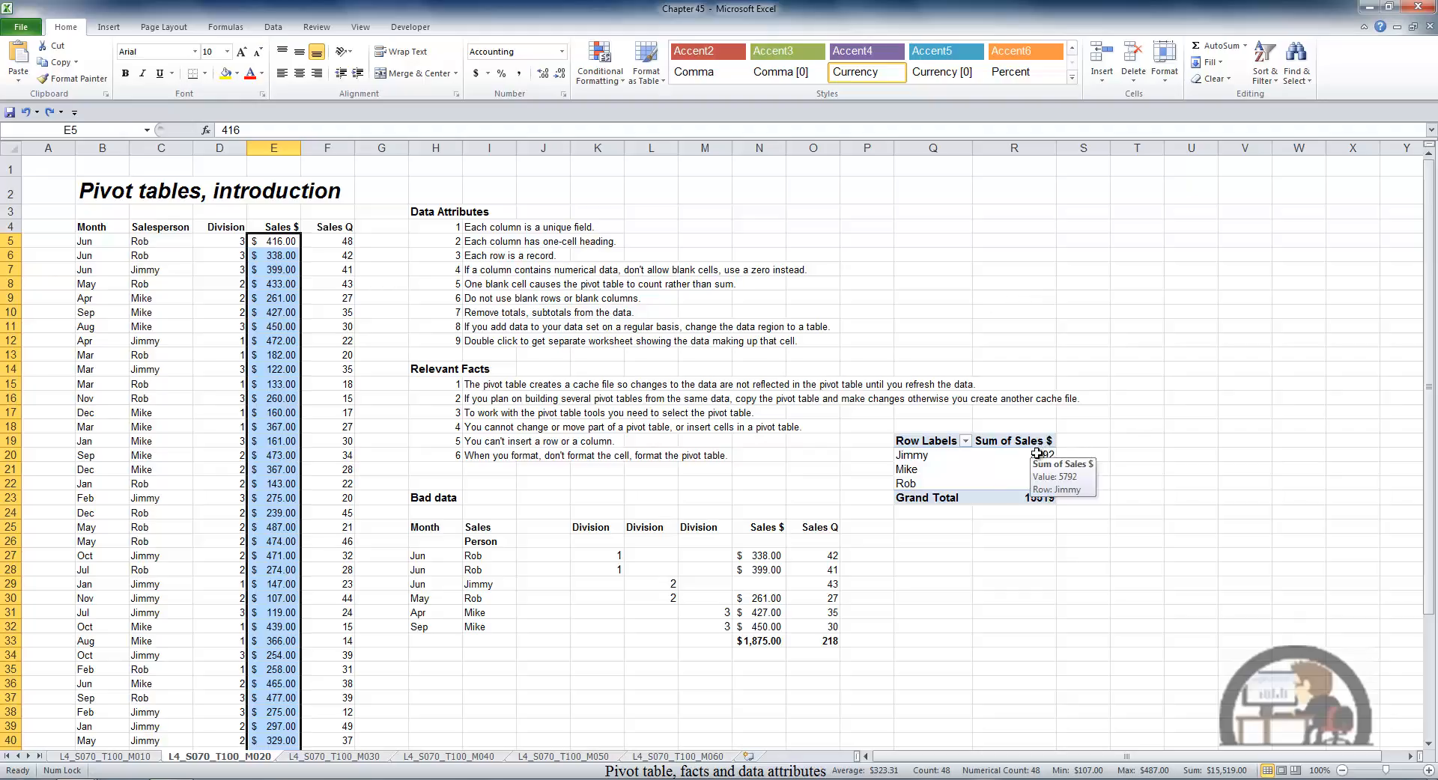
{"action": "left_click", "coordinate": [1036, 453]}
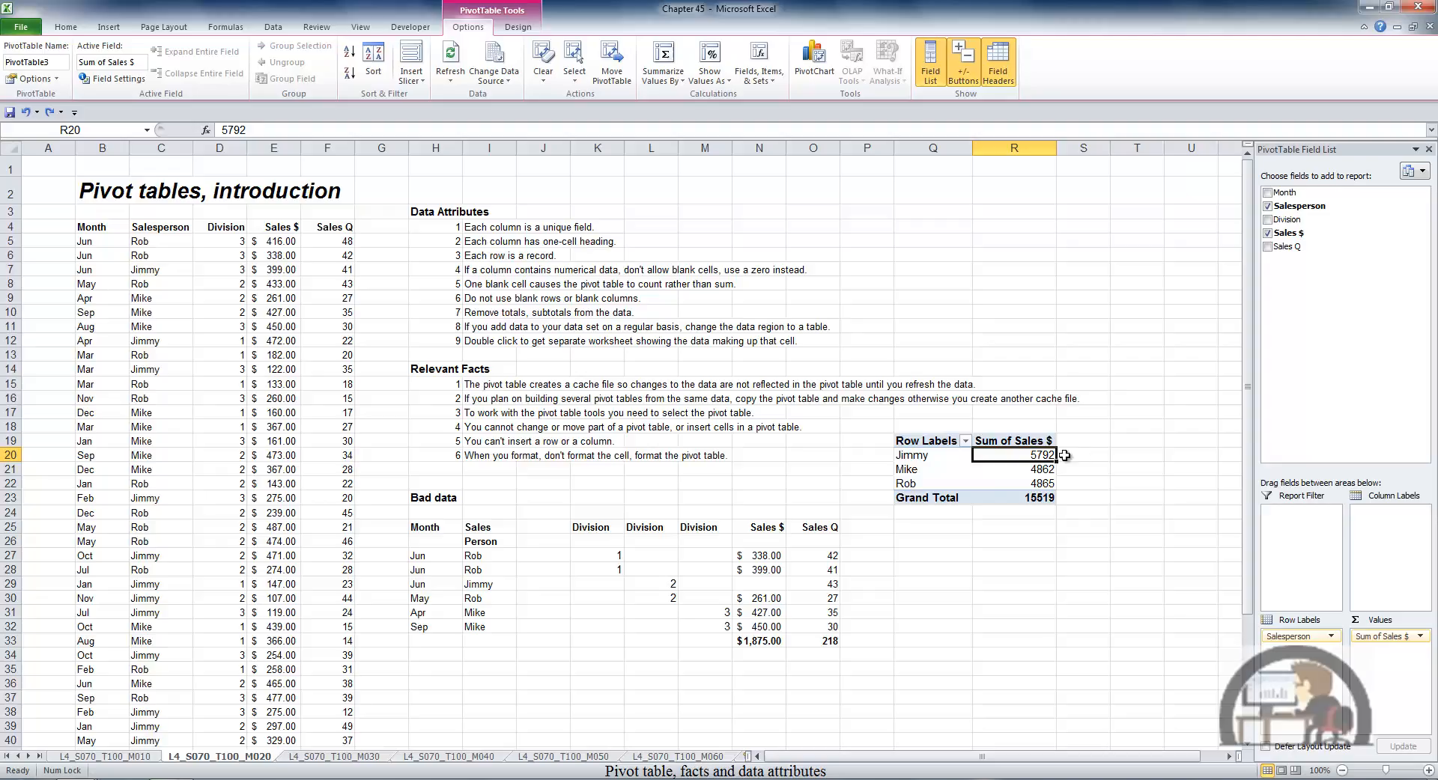
{"action": "double_click", "coordinate": [1047, 452]}
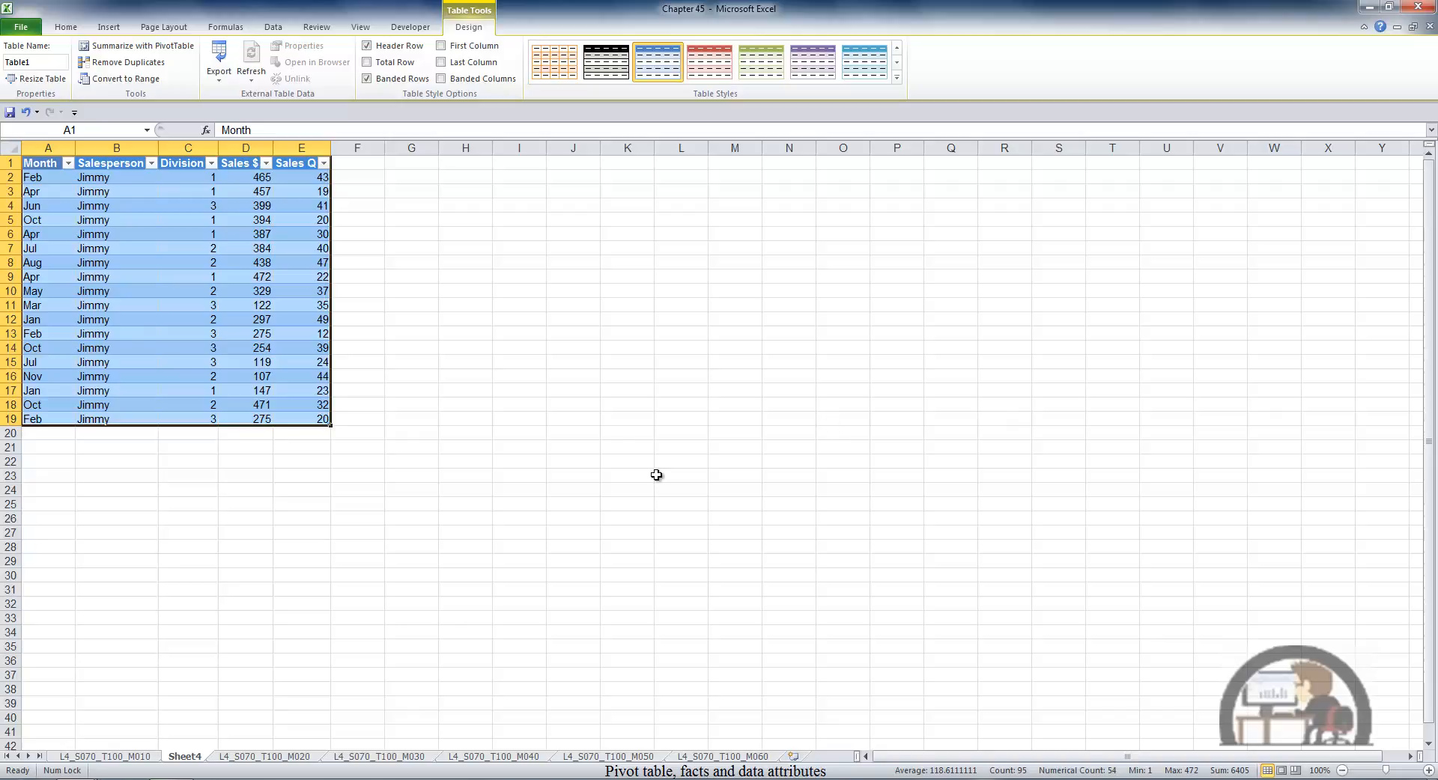
{"action": "left_click", "coordinate": [298, 757]}
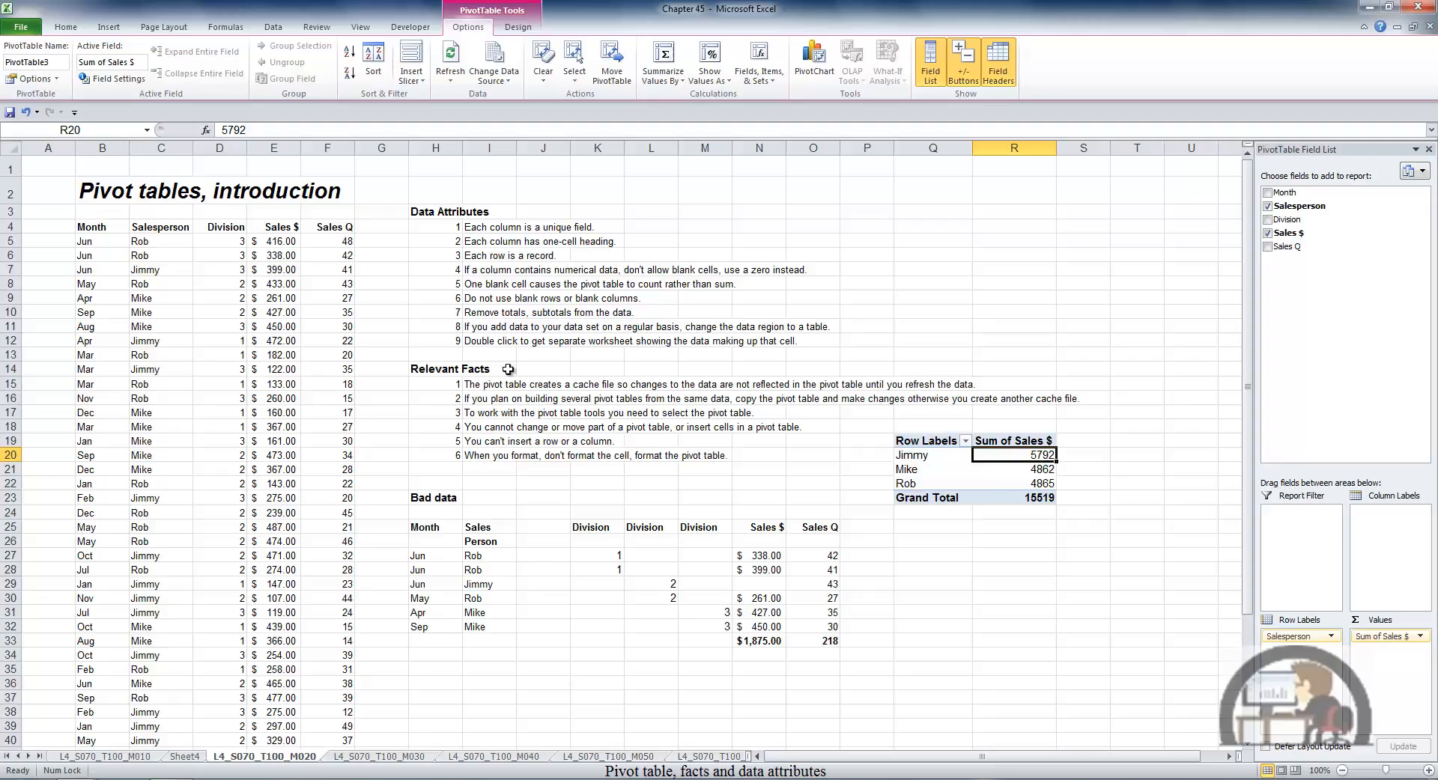
Copy the entire pivot table and paste the duplicate below it at cell Q26.
{"action": "left_click", "coordinate": [576, 69]}
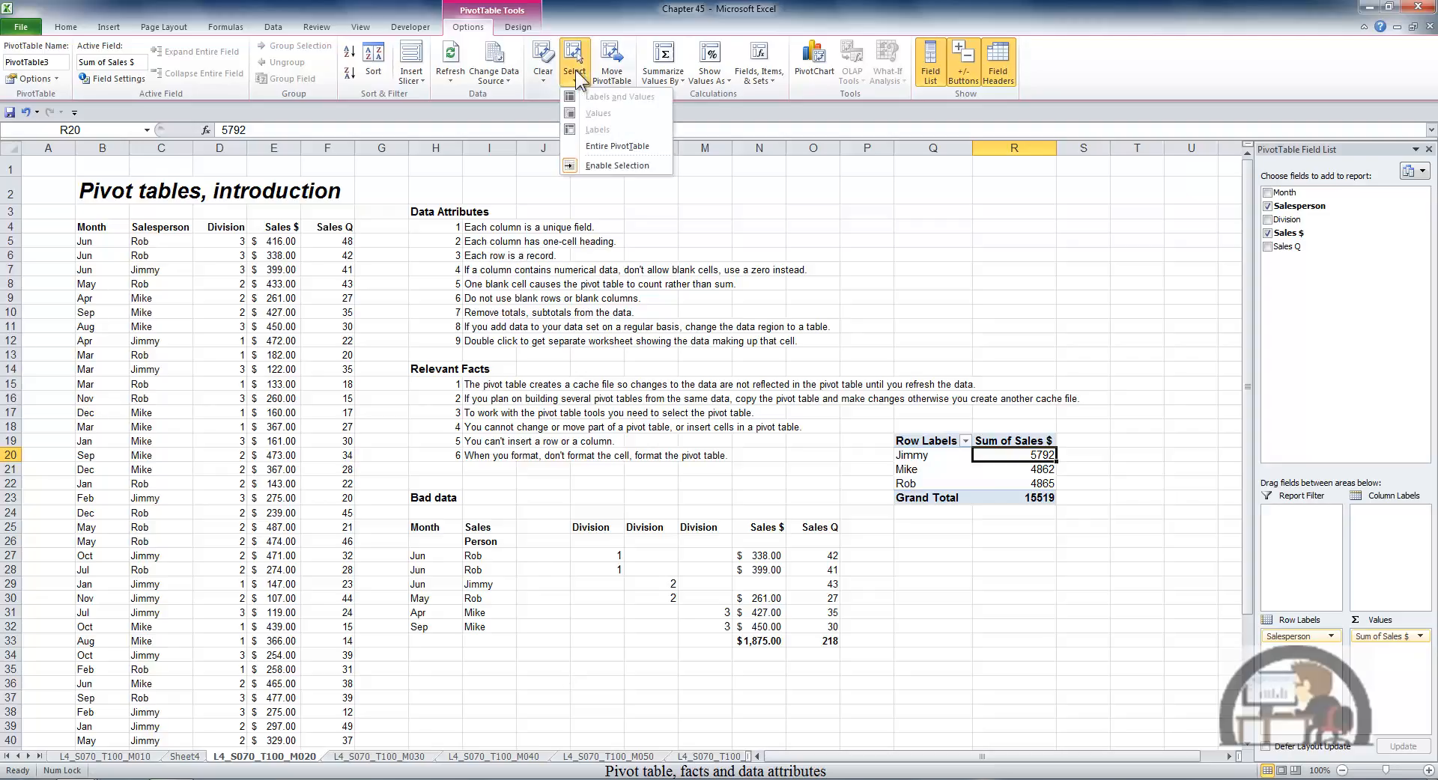
{"action": "left_click", "coordinate": [616, 146]}
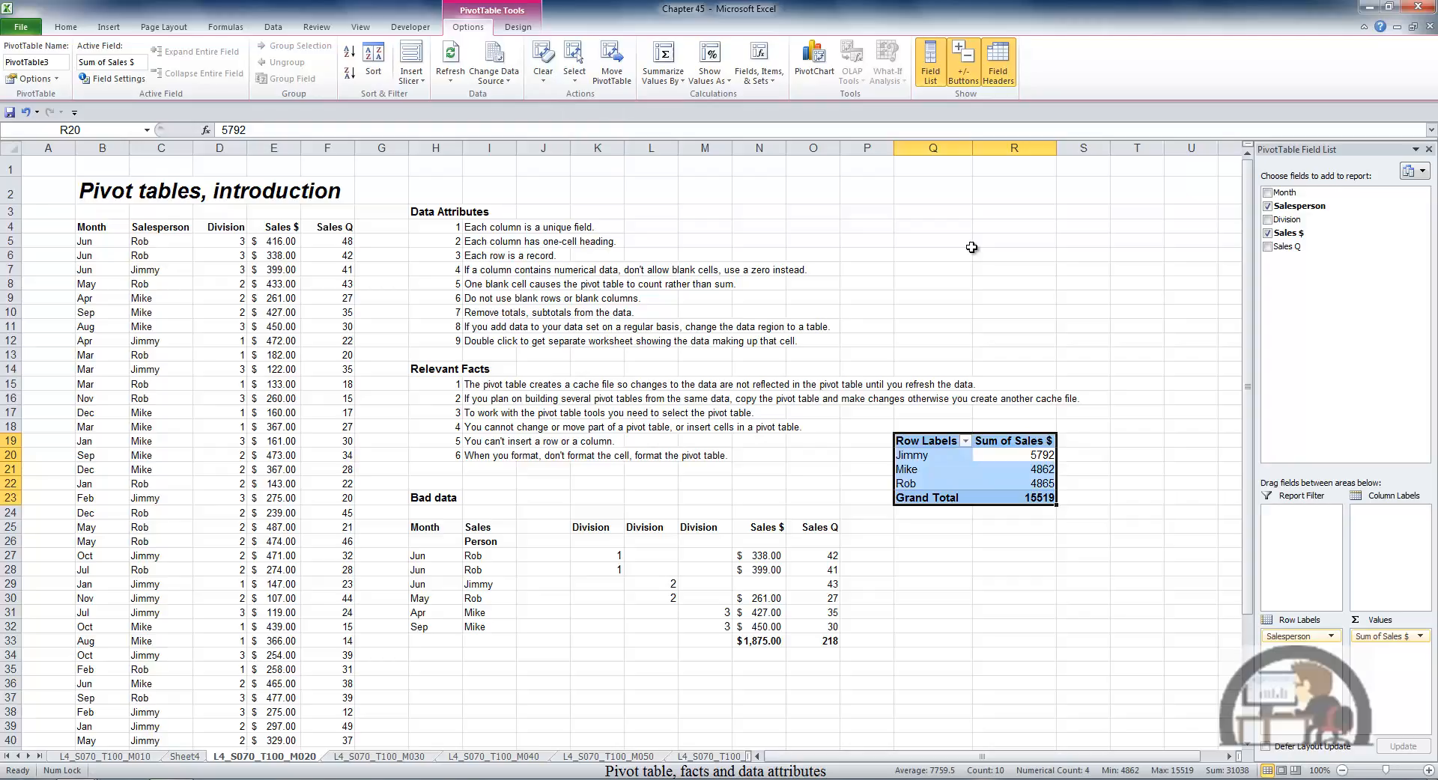
{"action": "key", "text": "ctrl+c"}
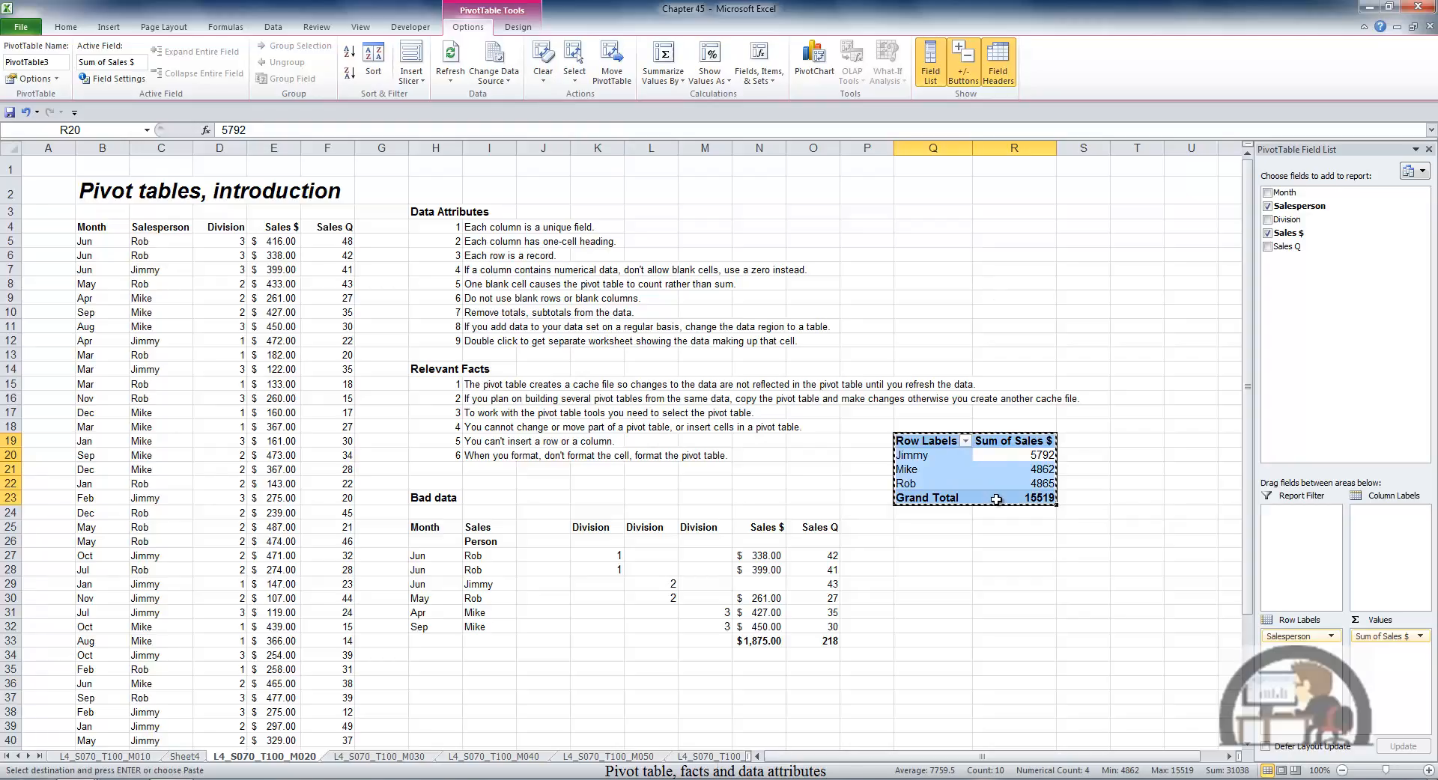
{"action": "left_click", "coordinate": [927, 541]}
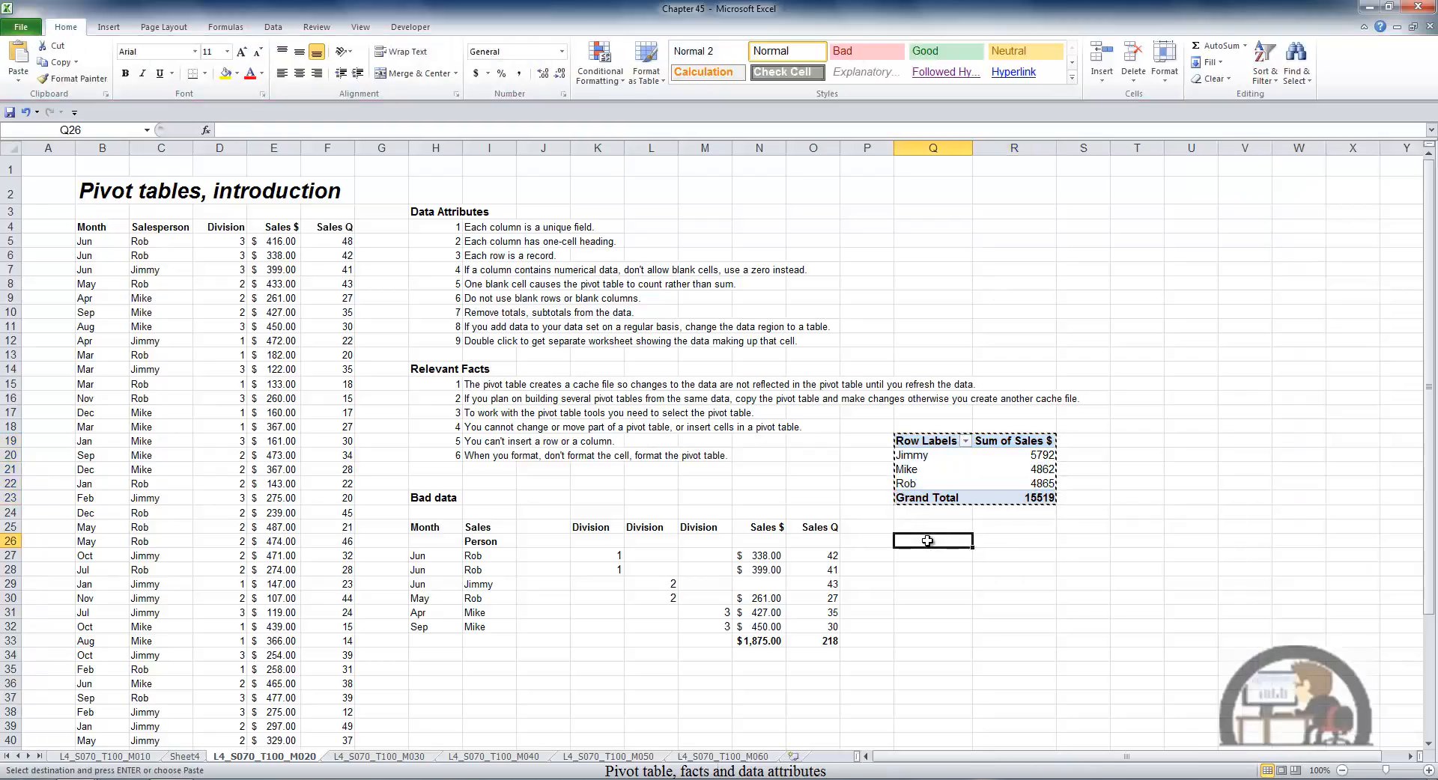
{"action": "key", "text": "ctrl+v"}
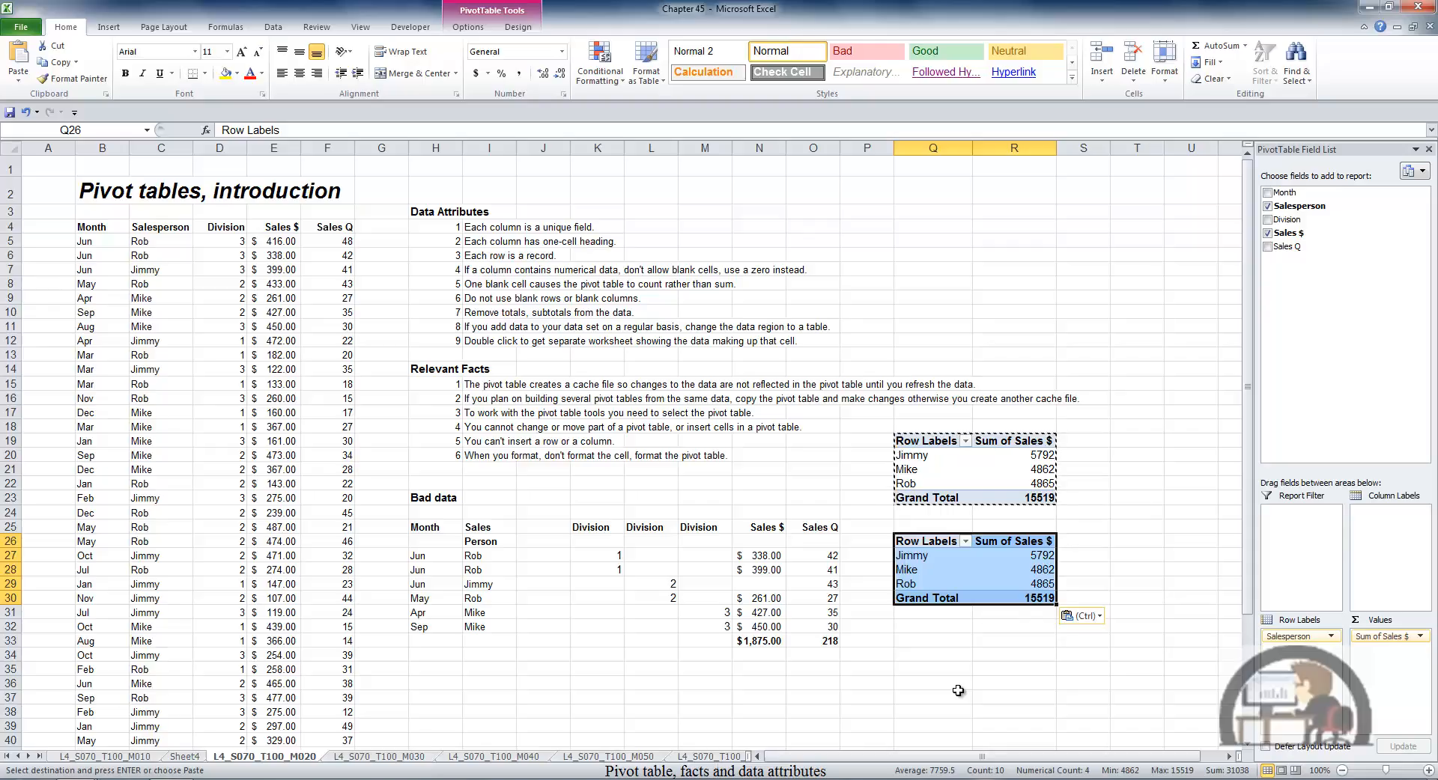
Filter the original pivot table at Q19 to include only the first listed salesperson.
{"action": "left_click", "coordinate": [965, 441]}
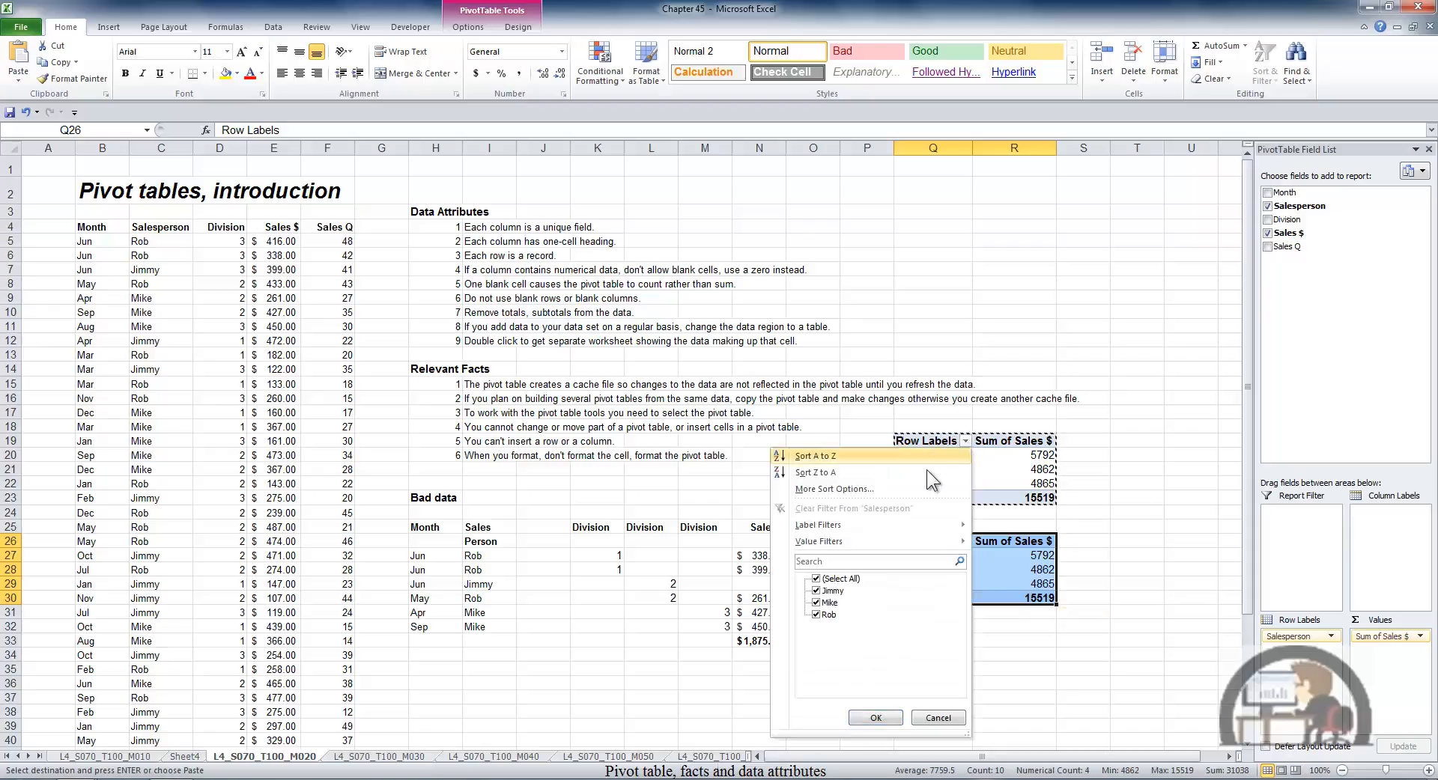
{"action": "left_click", "coordinate": [816, 579]}
{"action": "left_click", "coordinate": [816, 590]}
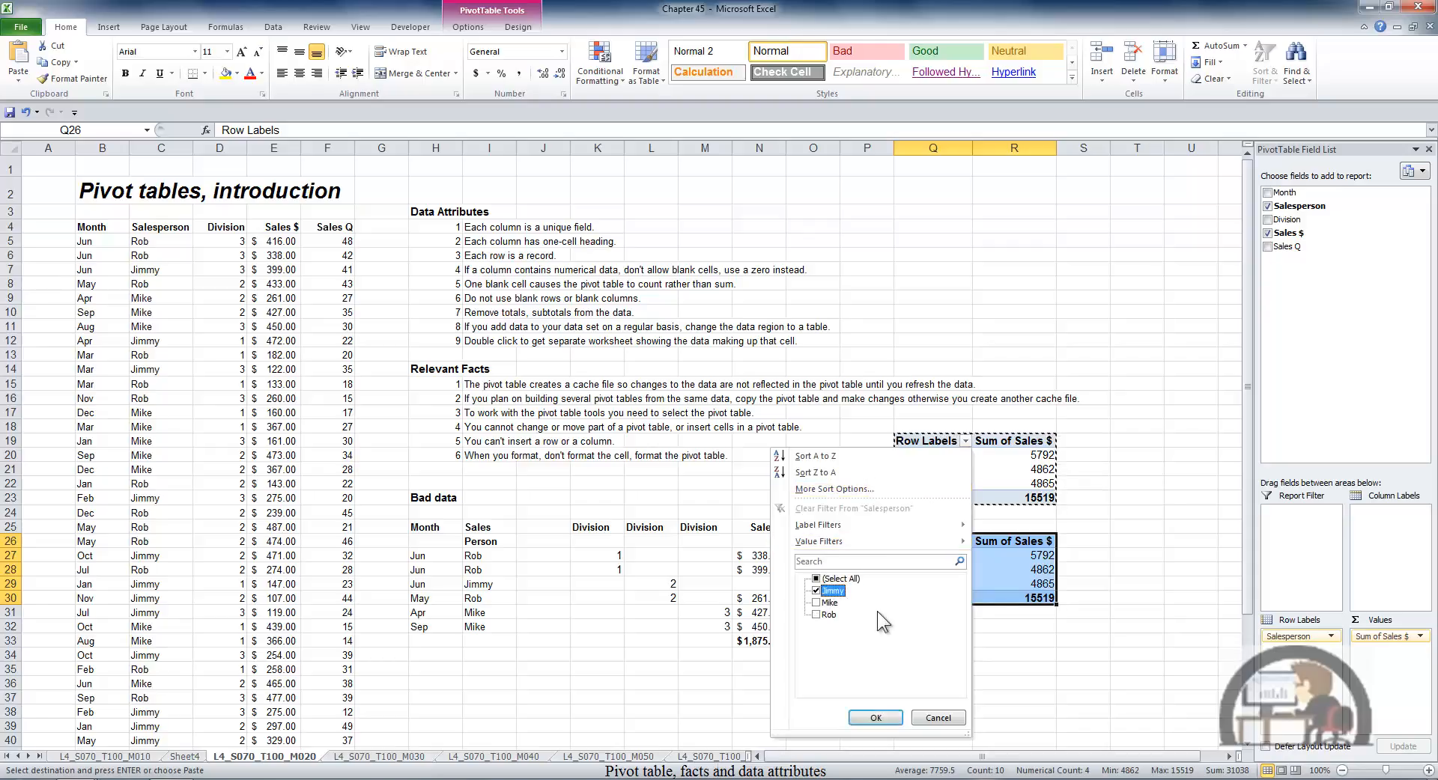
{"action": "left_click", "coordinate": [876, 717]}
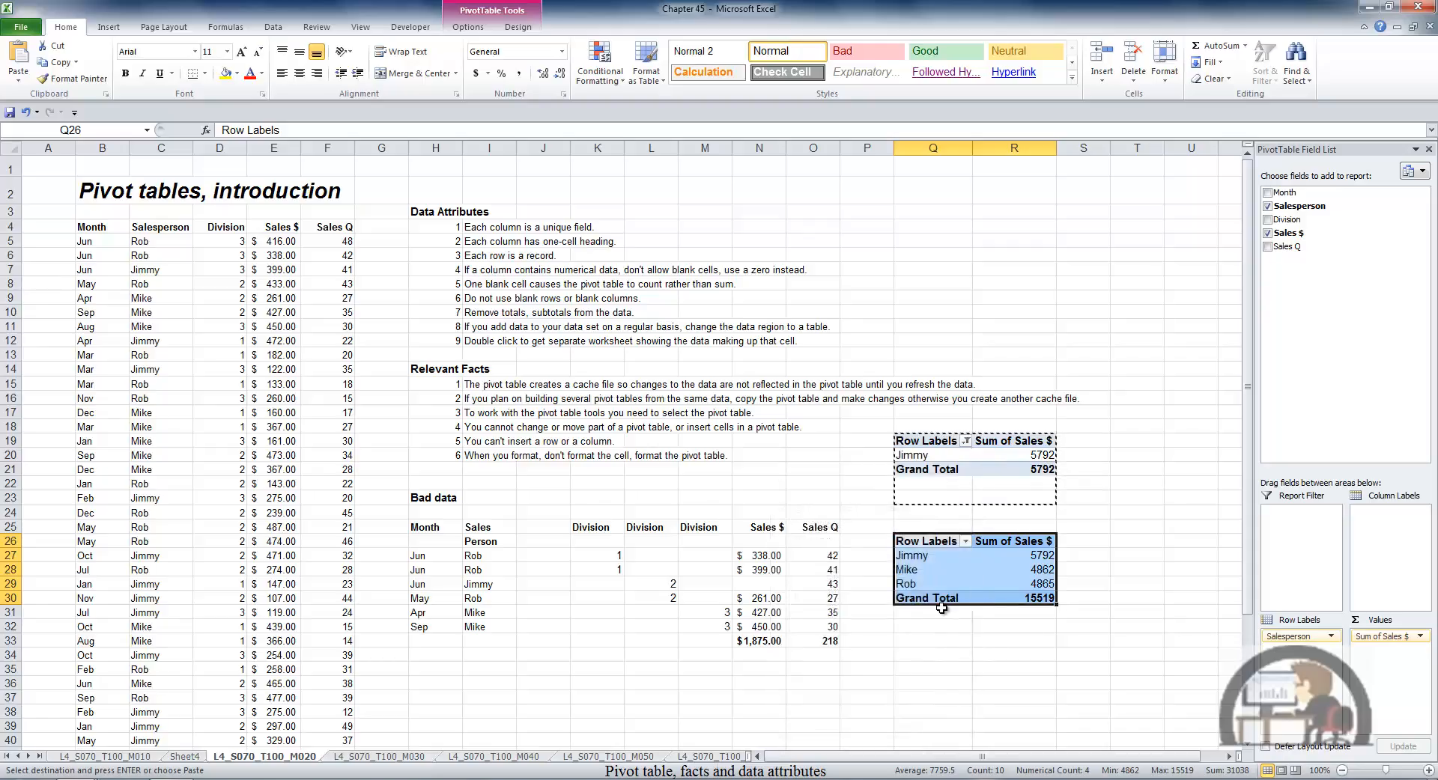
Filter the duplicate pivot table at Q26 to include only the last listed salesperson.
{"action": "left_click", "coordinate": [966, 542]}
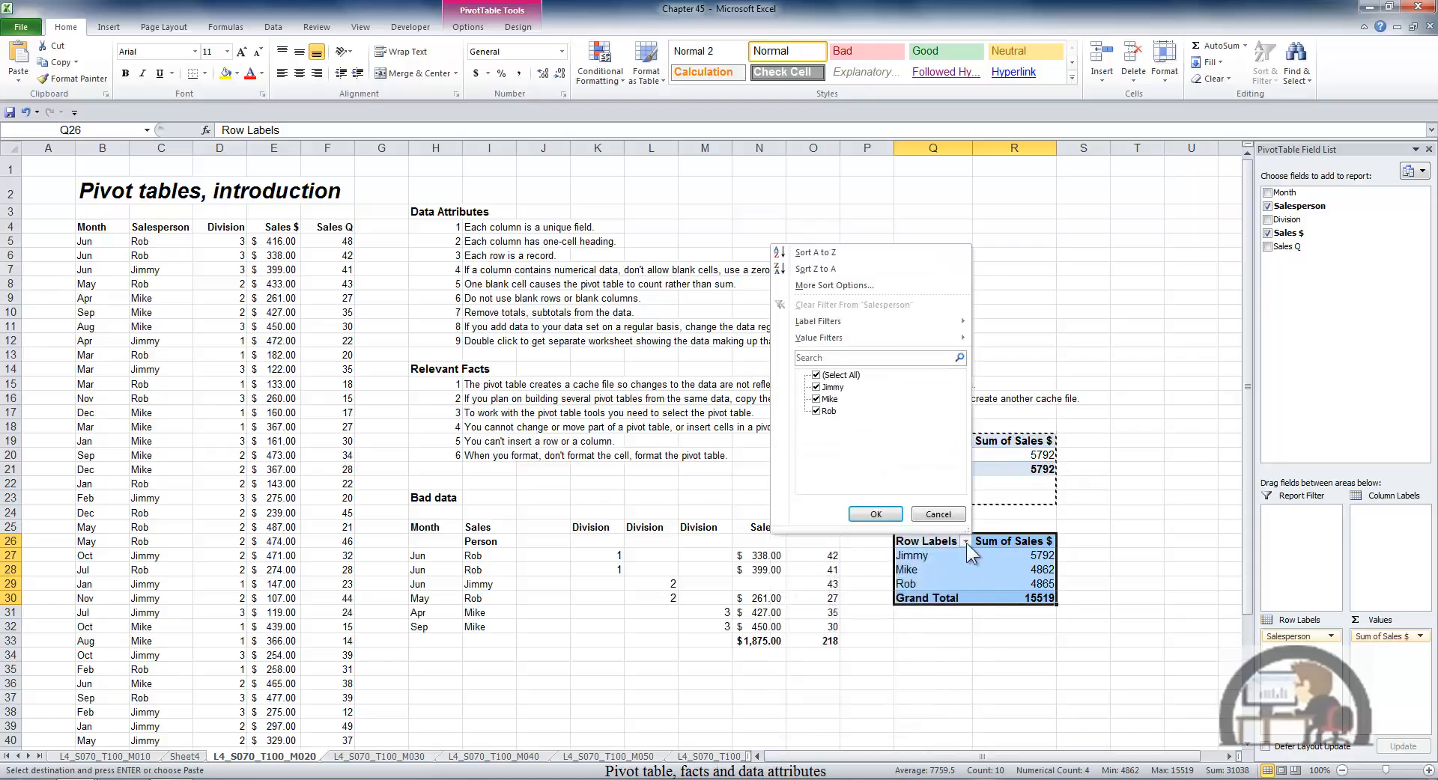
{"action": "left_click", "coordinate": [816, 376]}
{"action": "left_click", "coordinate": [815, 411]}
{"action": "left_click", "coordinate": [874, 514]}
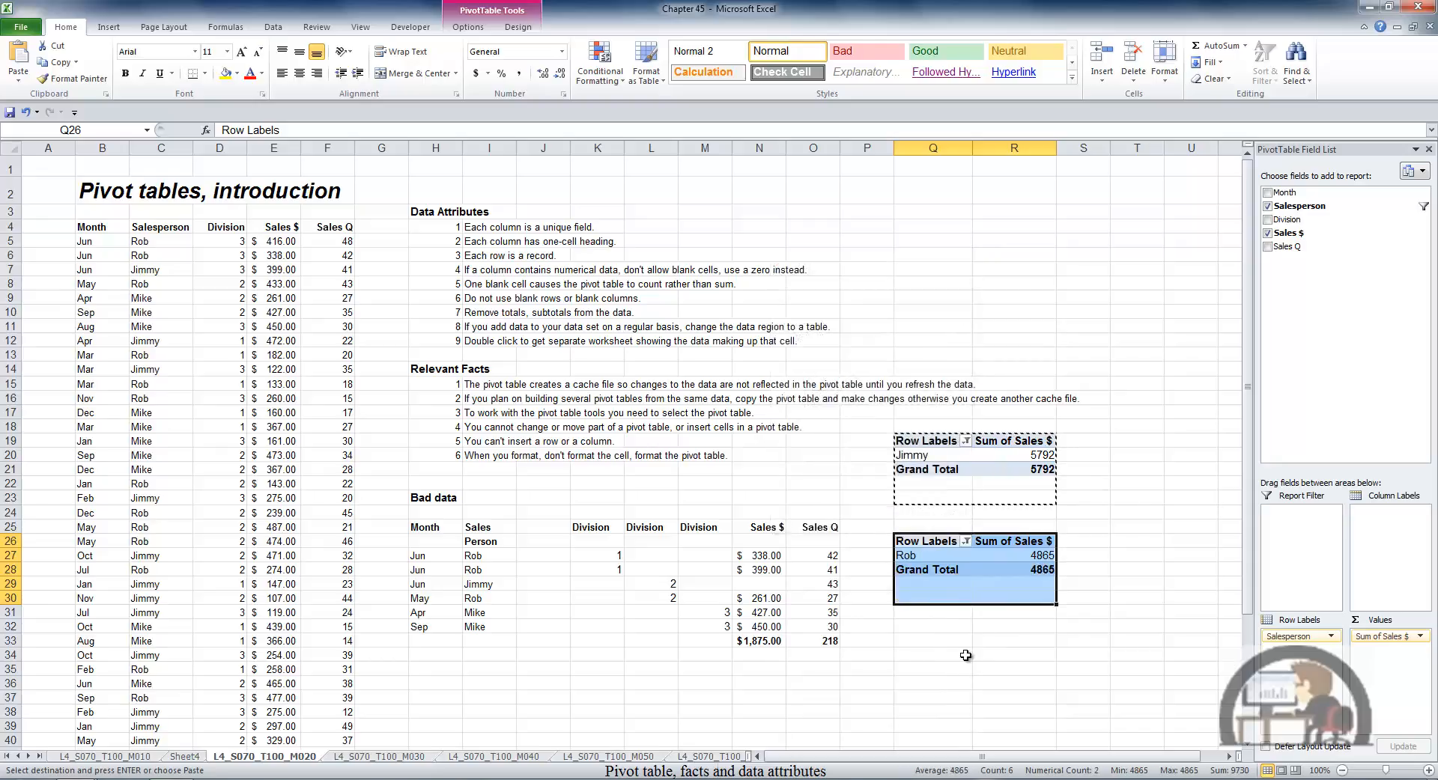
{"action": "left_click", "coordinate": [965, 656]}
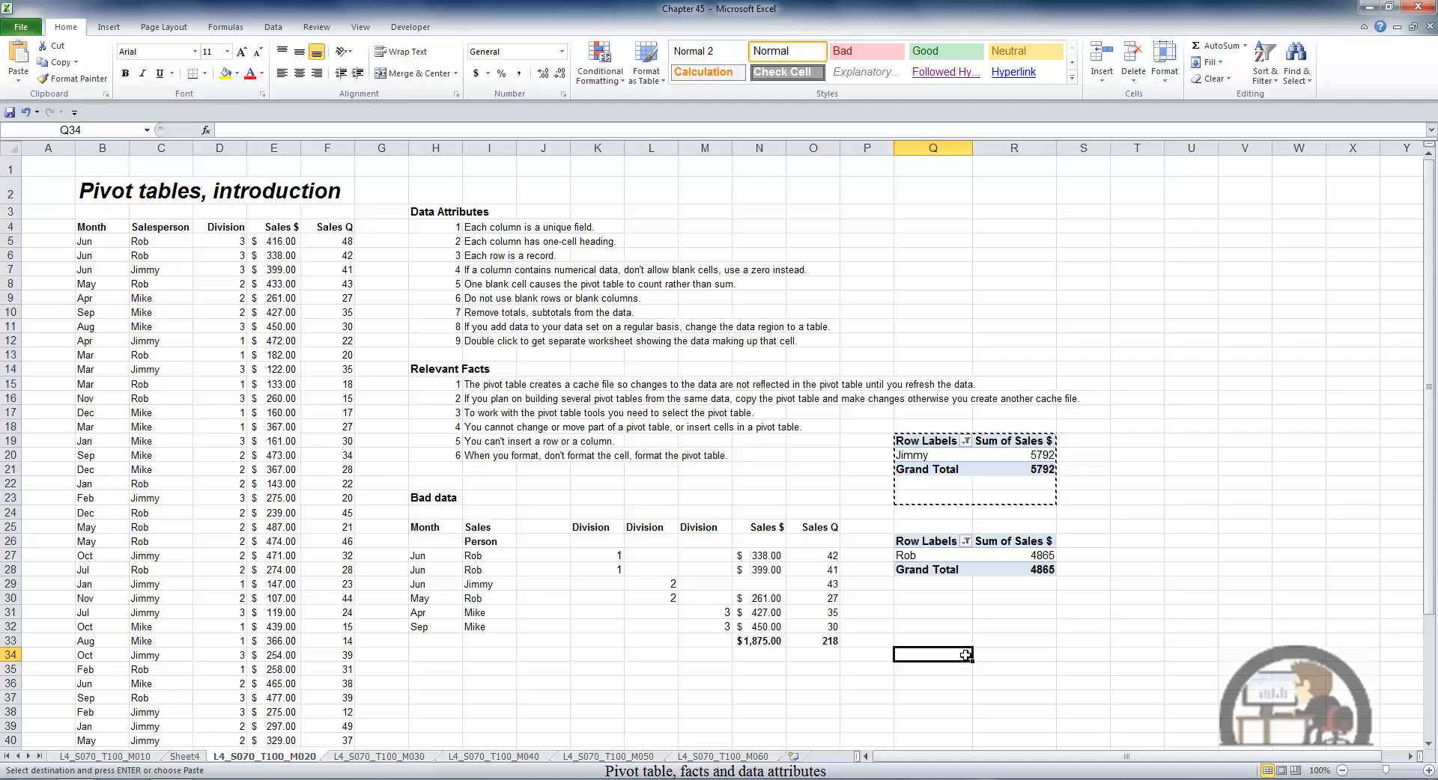
Try to move the Sum of Sales $ column, R26:R28, out of the lower pivot table to S26.
{"action": "left_click", "coordinate": [940, 556]}
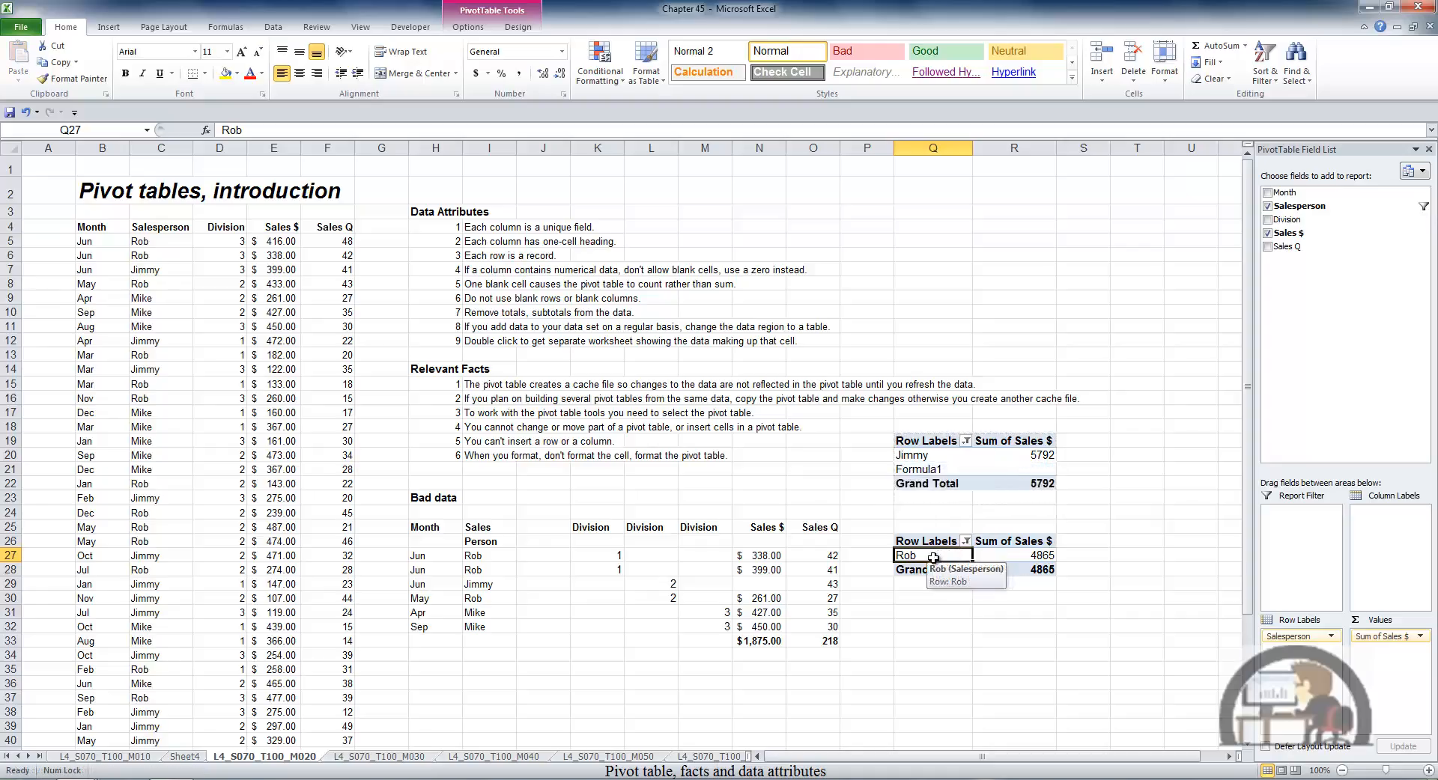
{"action": "key", "text": "Right"}
{"action": "key", "text": "Up"}
{"action": "key", "text": "shift+Down"}
{"action": "key", "text": "shift+Down"}
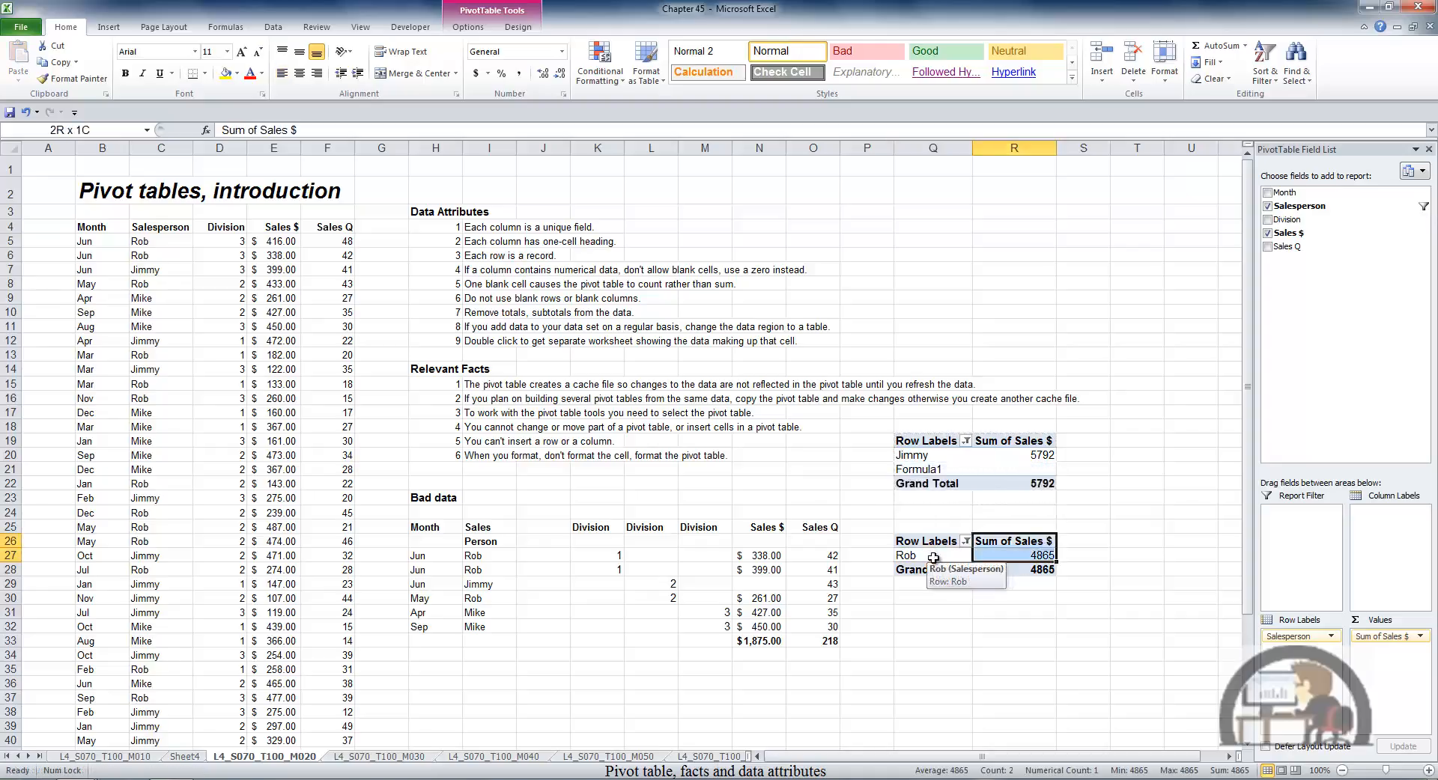
{"action": "key", "text": "ctrl+c"}
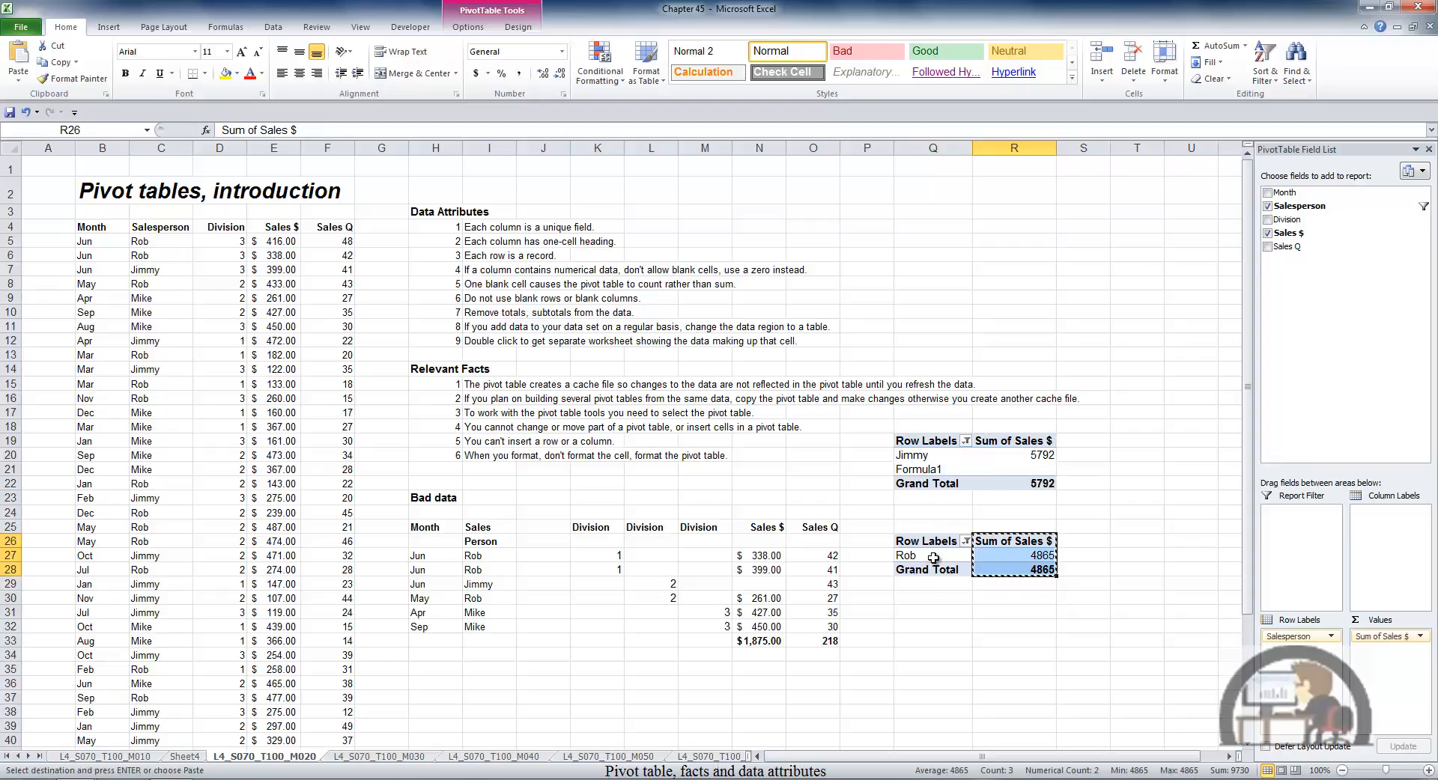
{"action": "key", "text": "Right"}
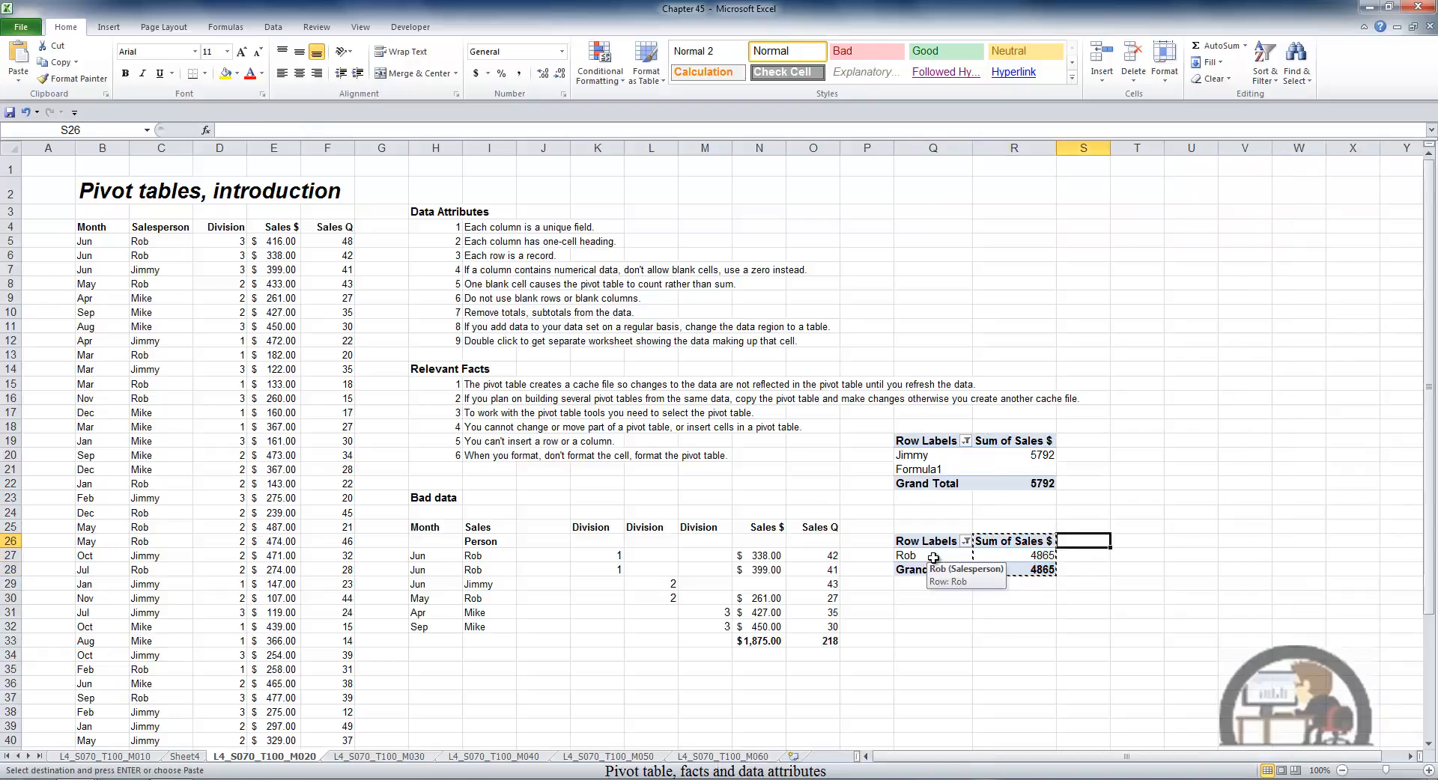
{"action": "key", "text": "Return"}
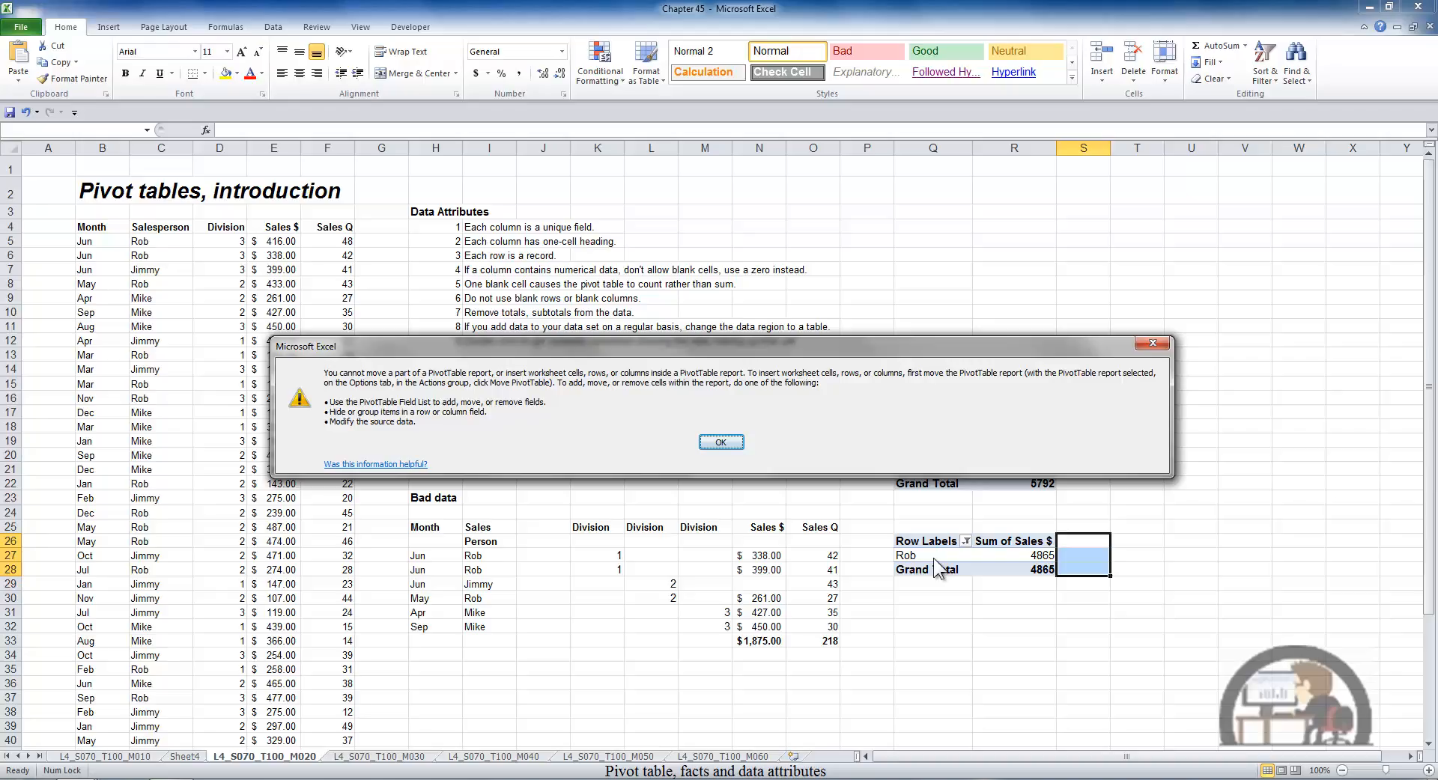
{"action": "left_click", "coordinate": [736, 443]}
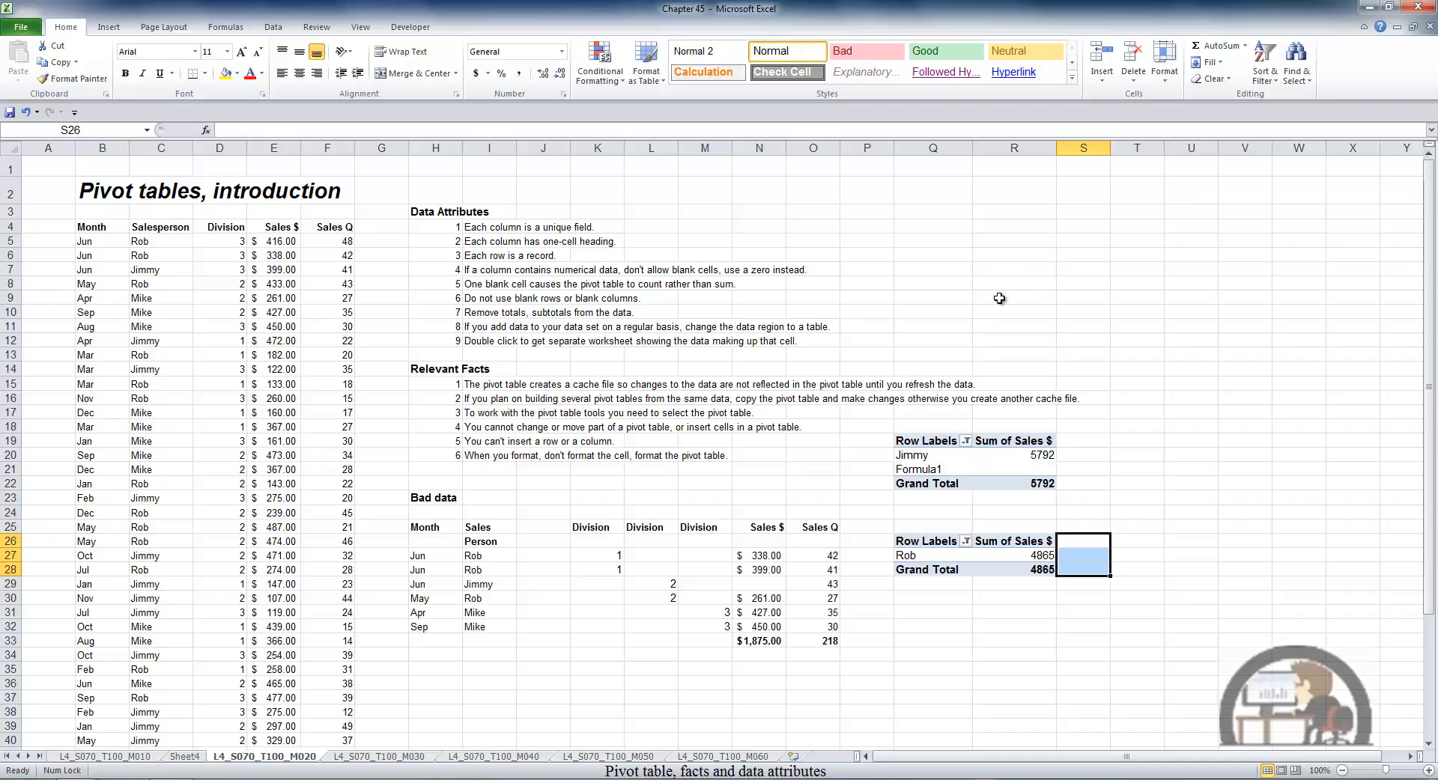
Try to insert a worksheet column at column R, through both pivot tables.
{"action": "left_click", "coordinate": [1014, 148]}
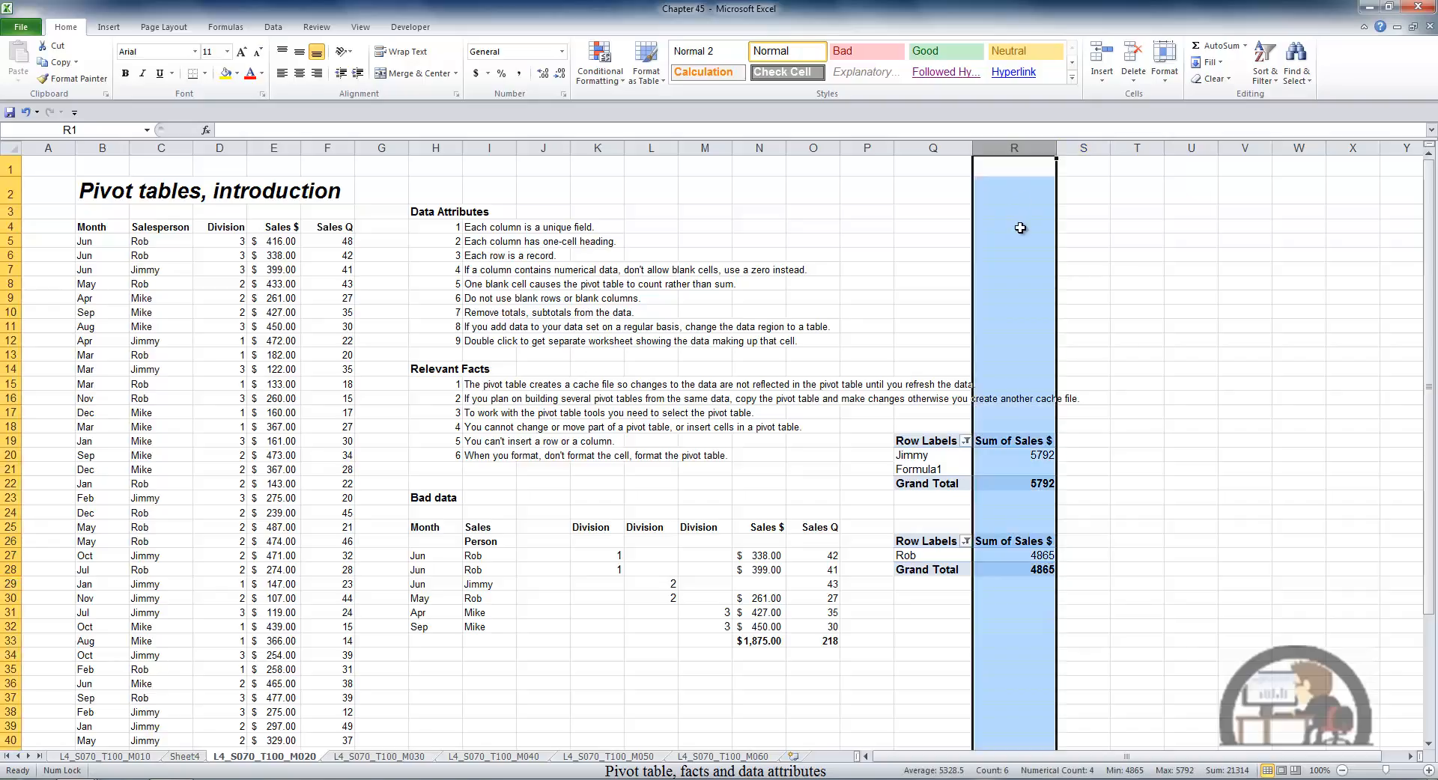
{"action": "right_click", "coordinate": [1020, 223]}
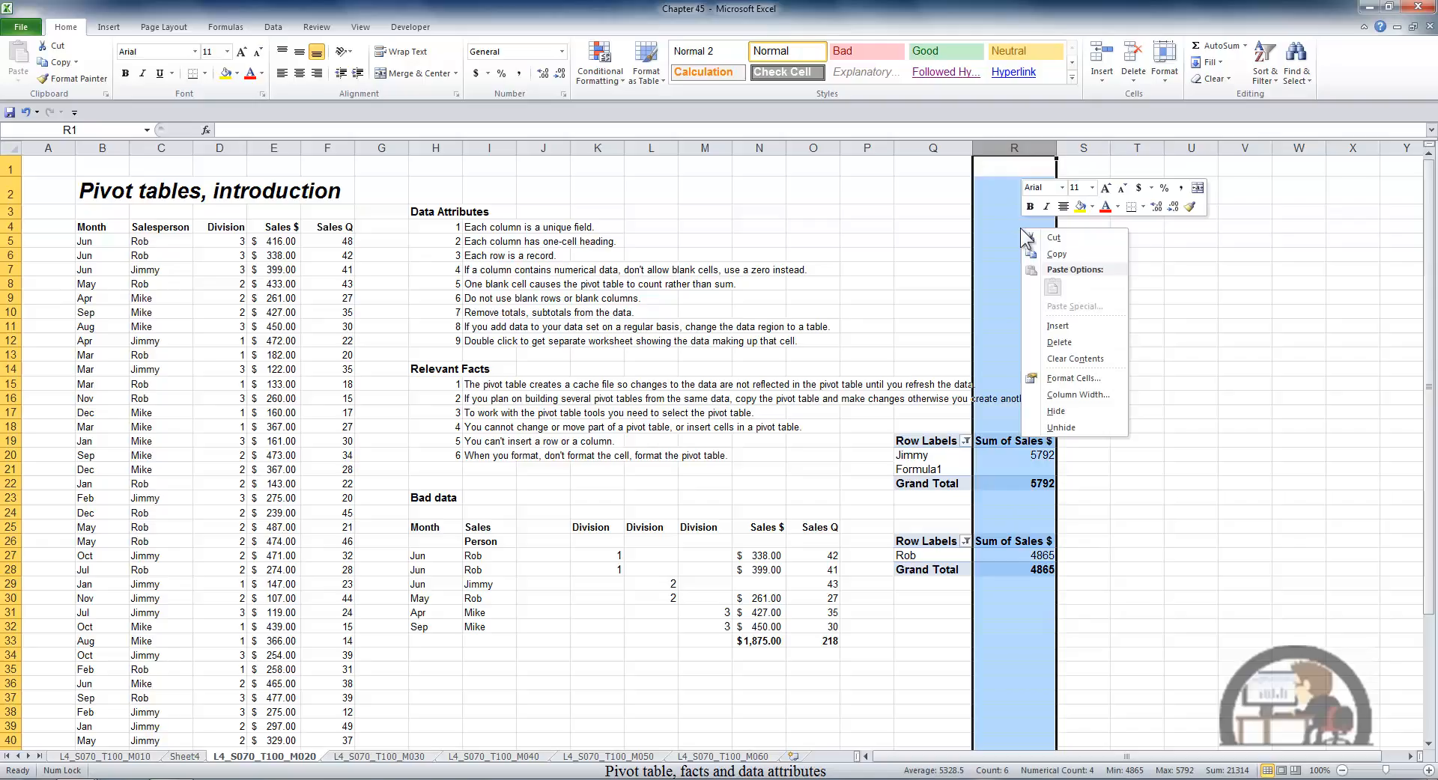
{"action": "left_click", "coordinate": [1058, 328]}
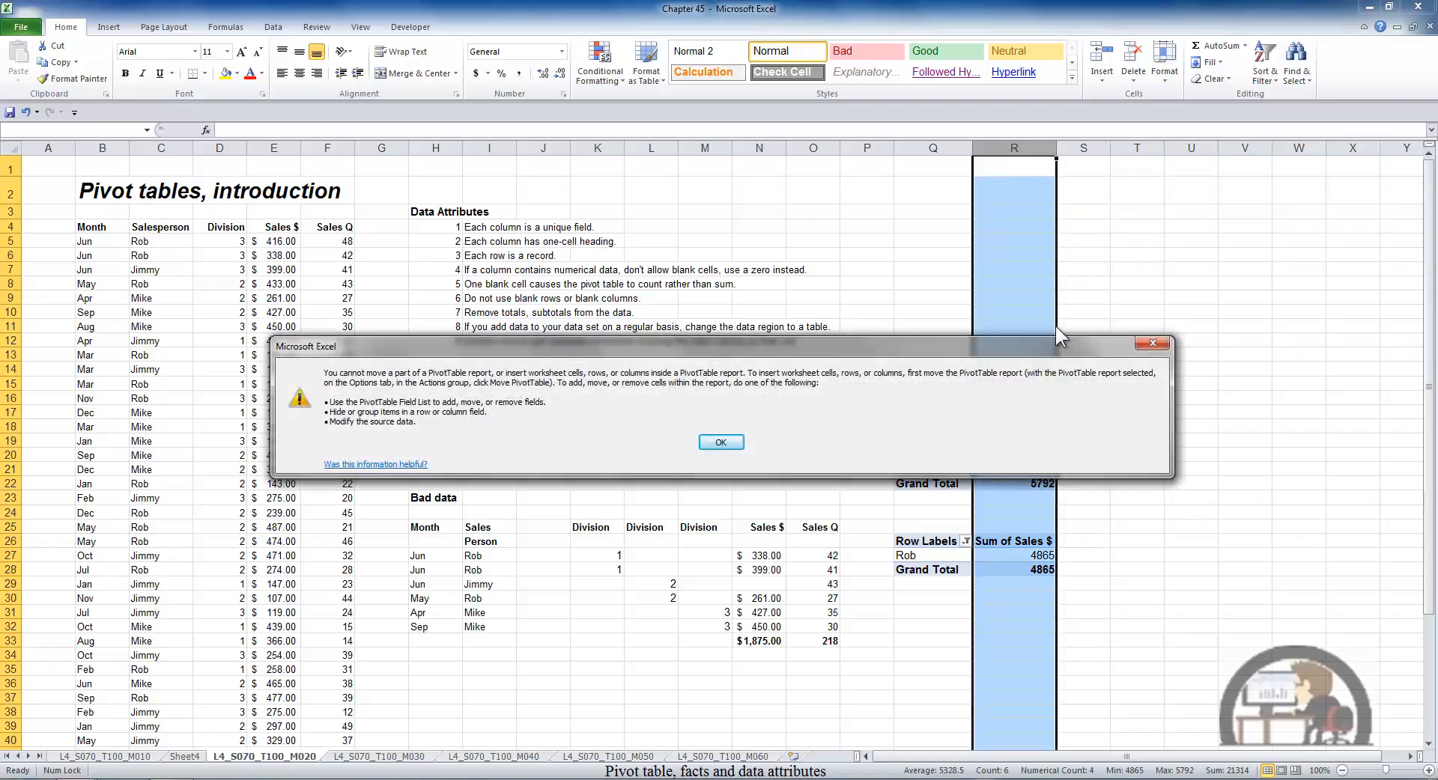
{"action": "left_click", "coordinate": [724, 443]}
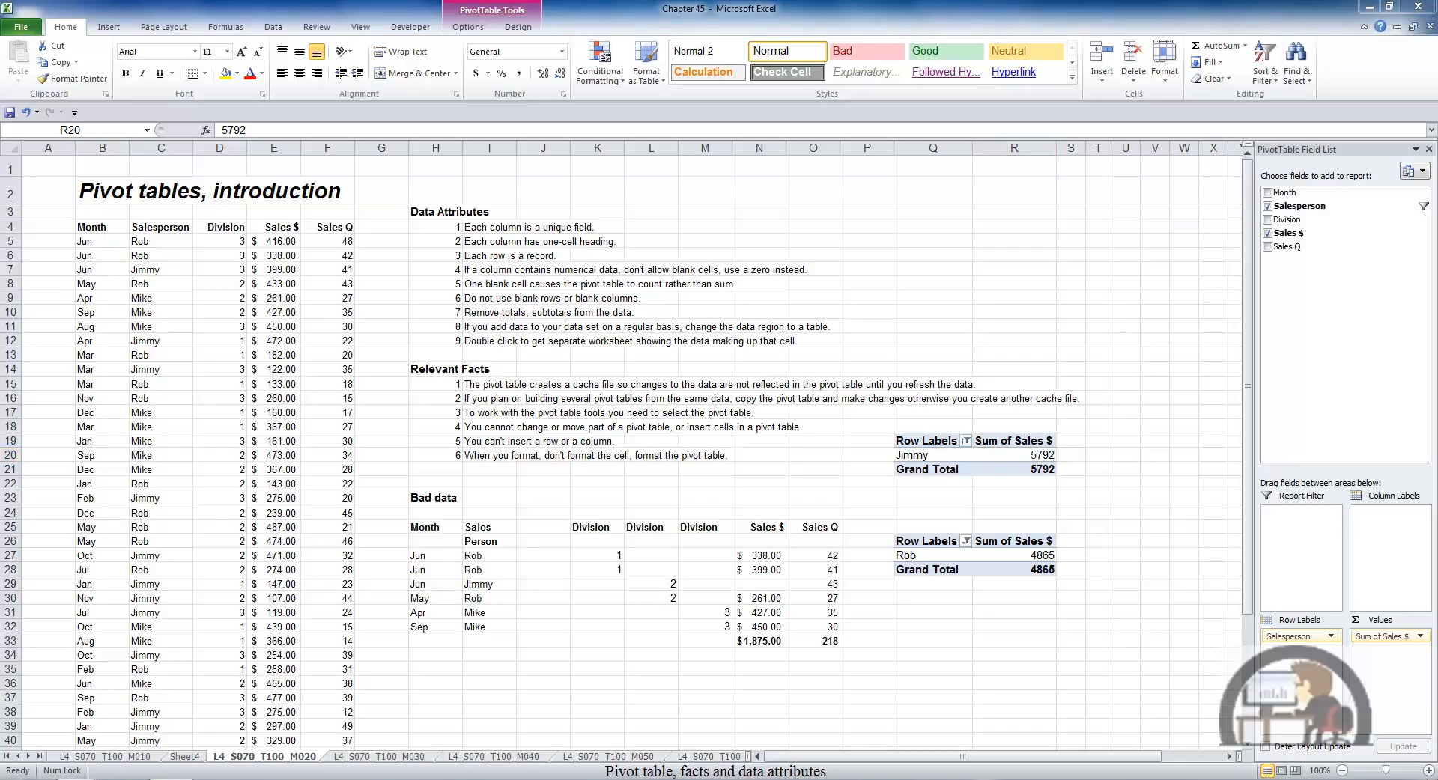
Fill the sales value cell R20 in the upper pivot table with yellow as direct cell formatting.
{"action": "left_click", "coordinate": [1017, 452]}
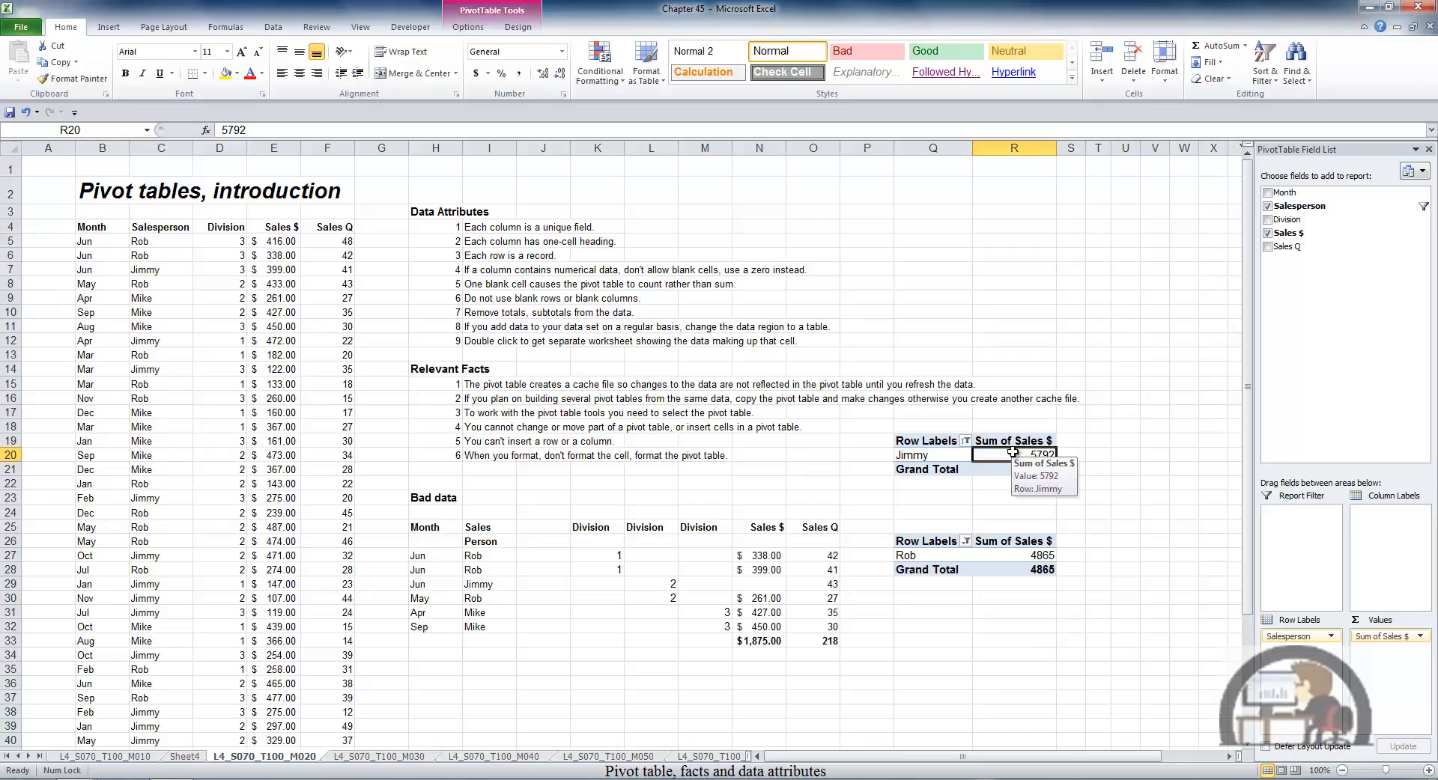
{"action": "right_click", "coordinate": [1011, 462]}
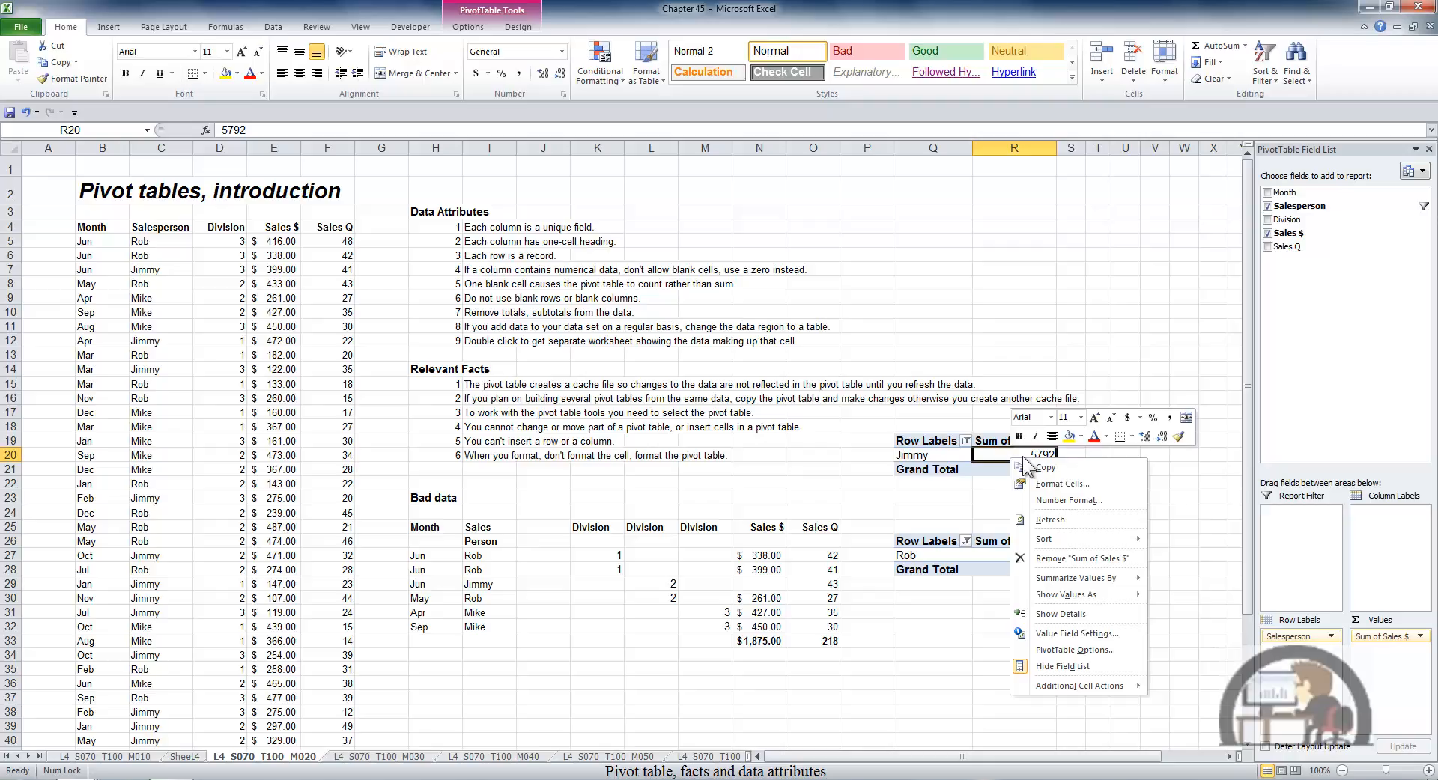
{"action": "left_click", "coordinate": [1069, 436]}
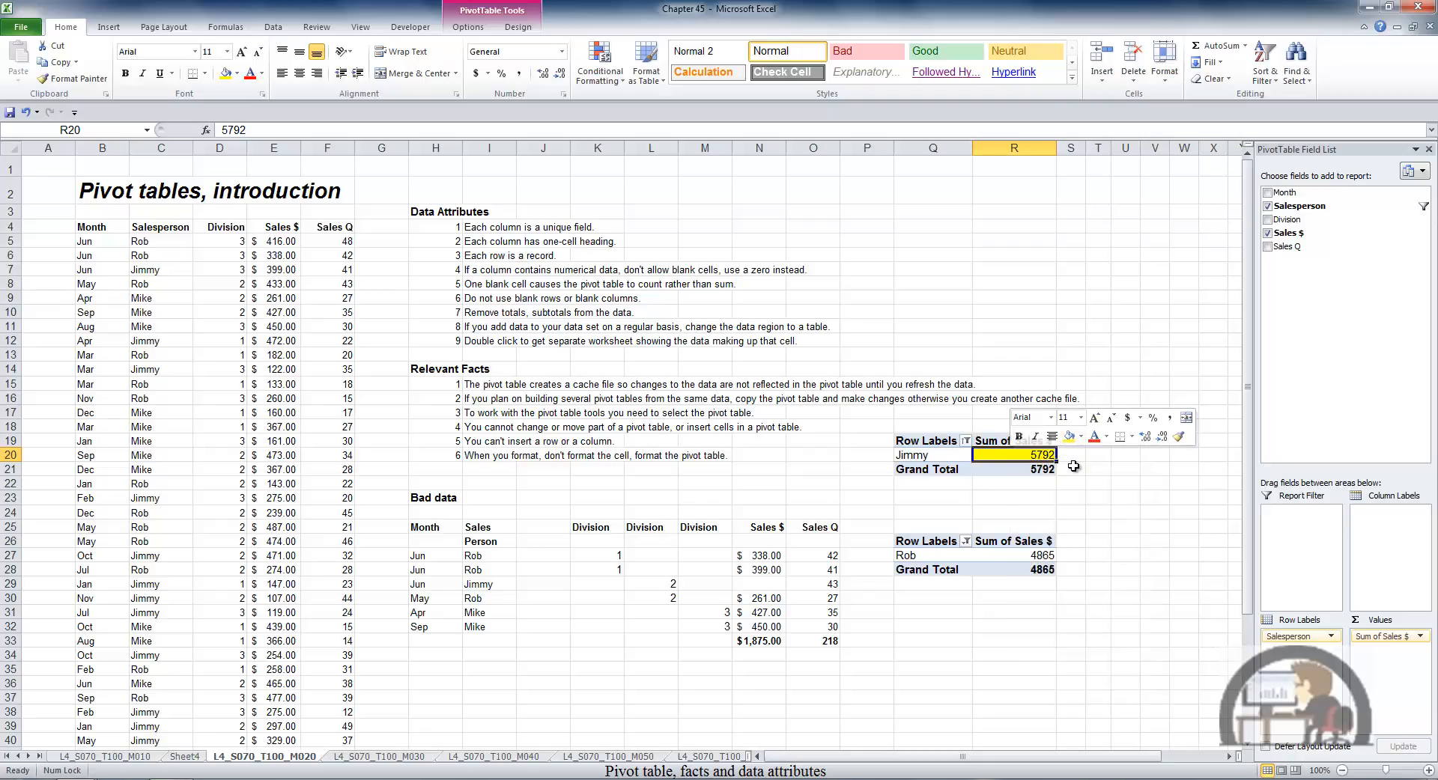
Refresh the upper pivot table from its Grand Total value cell R21.
{"action": "left_click", "coordinate": [1032, 470]}
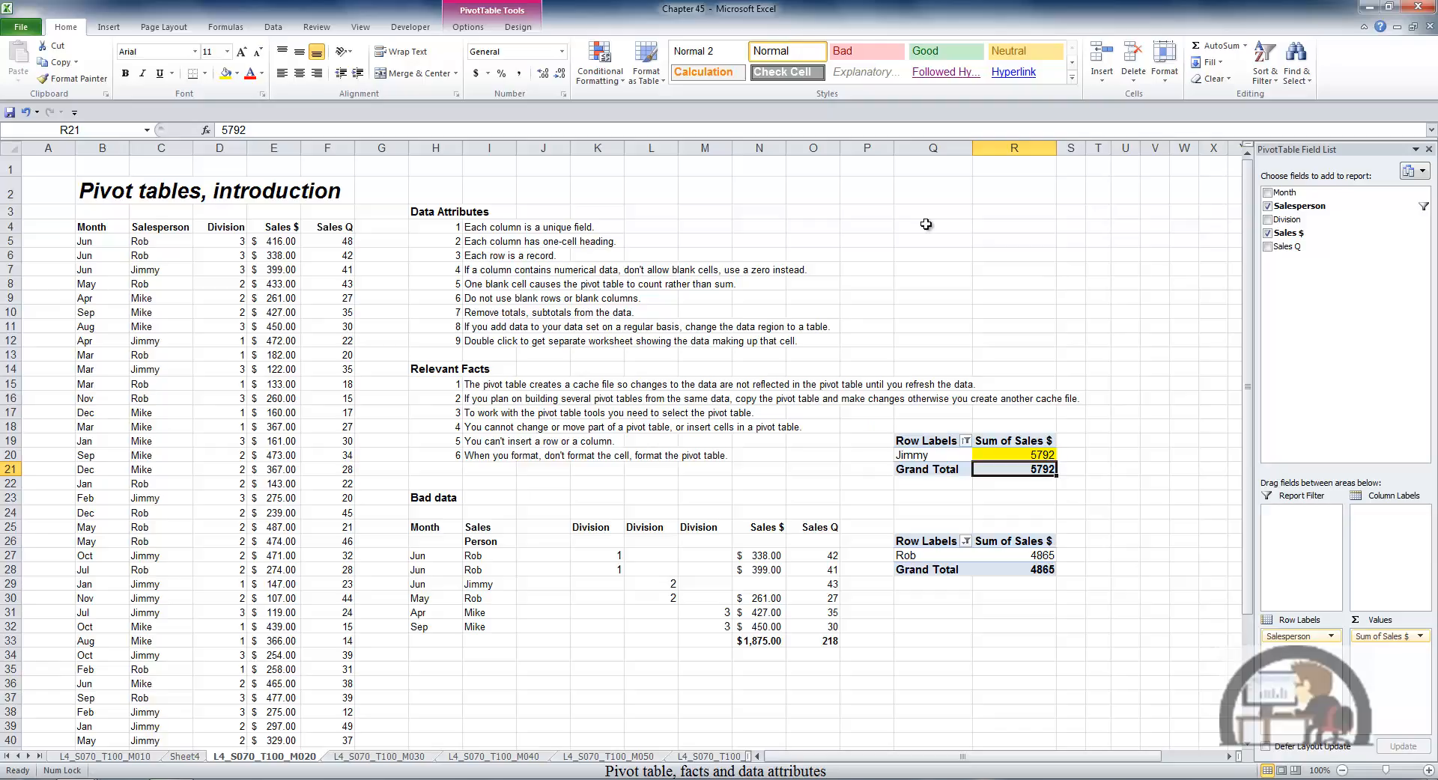
{"action": "left_click", "coordinate": [477, 26]}
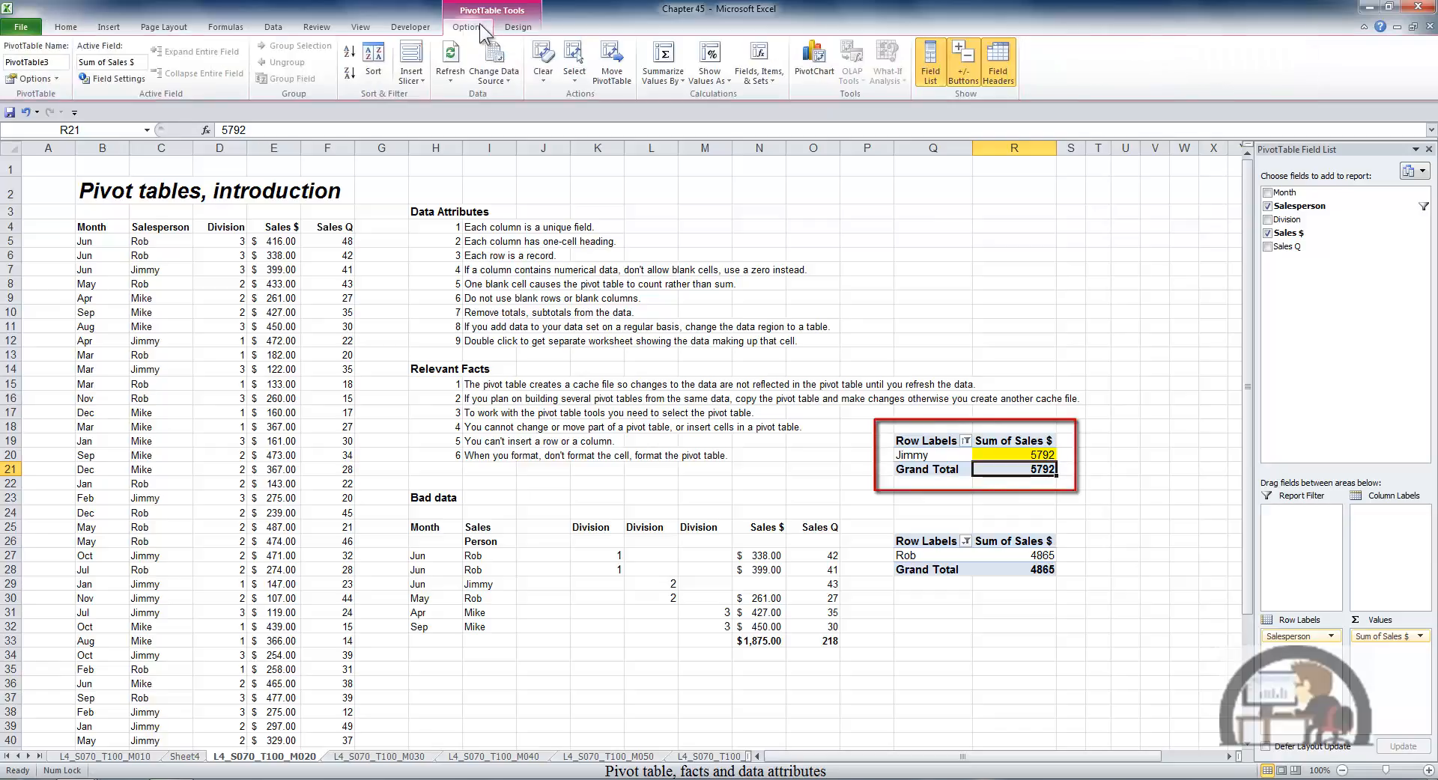
{"action": "left_click", "coordinate": [450, 59]}
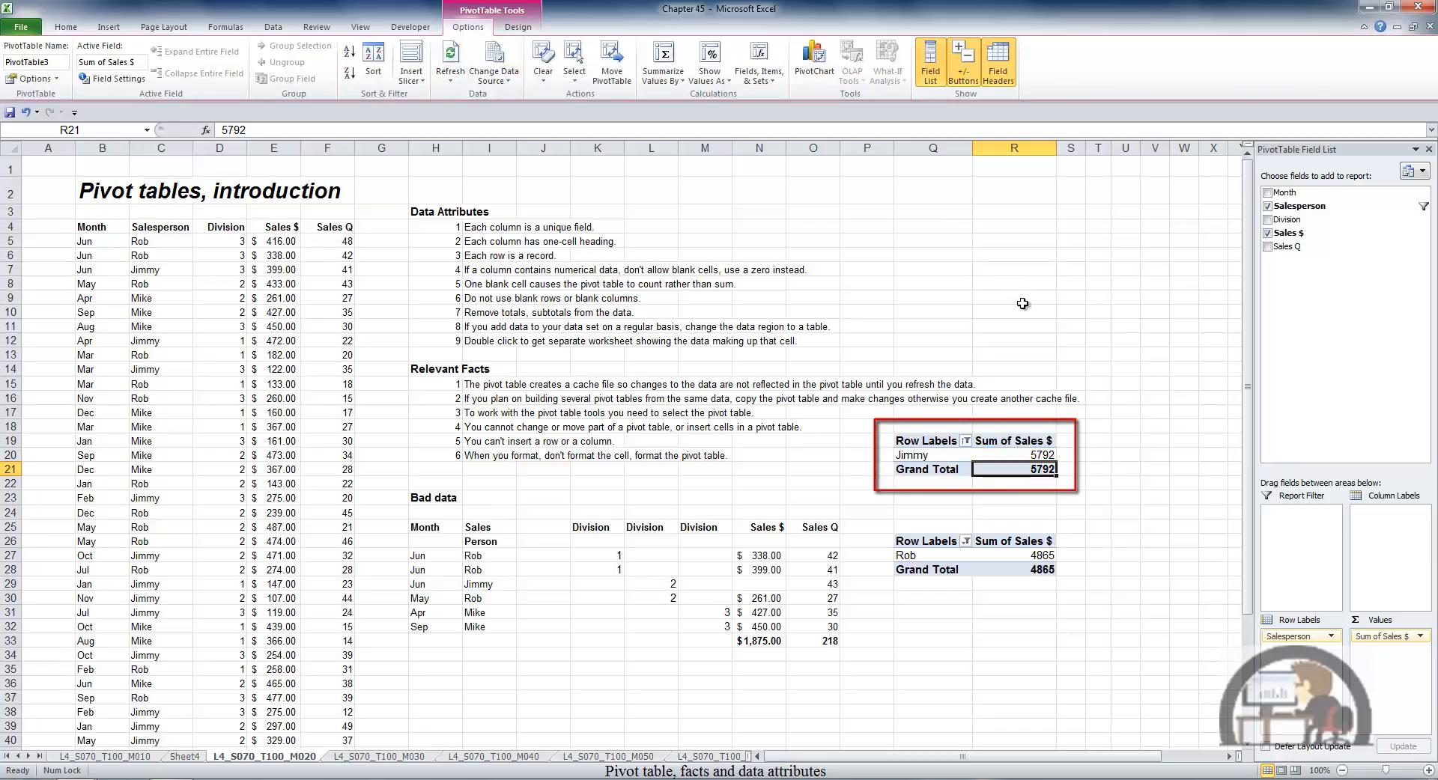